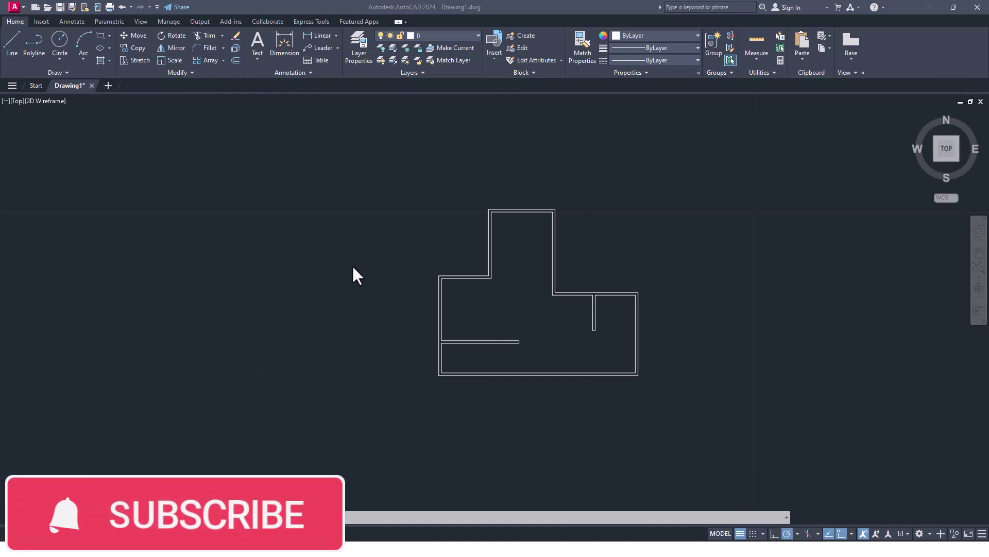
Glance at SketchUp, then return to the AutoCAD floor plan and zoom around it
click(925, 7)
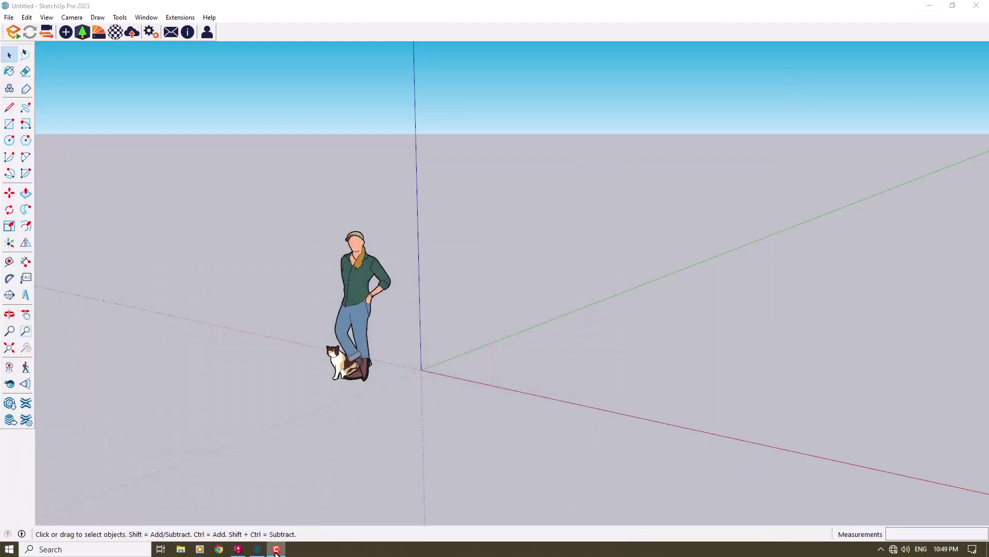
mouse_move(248, 552)
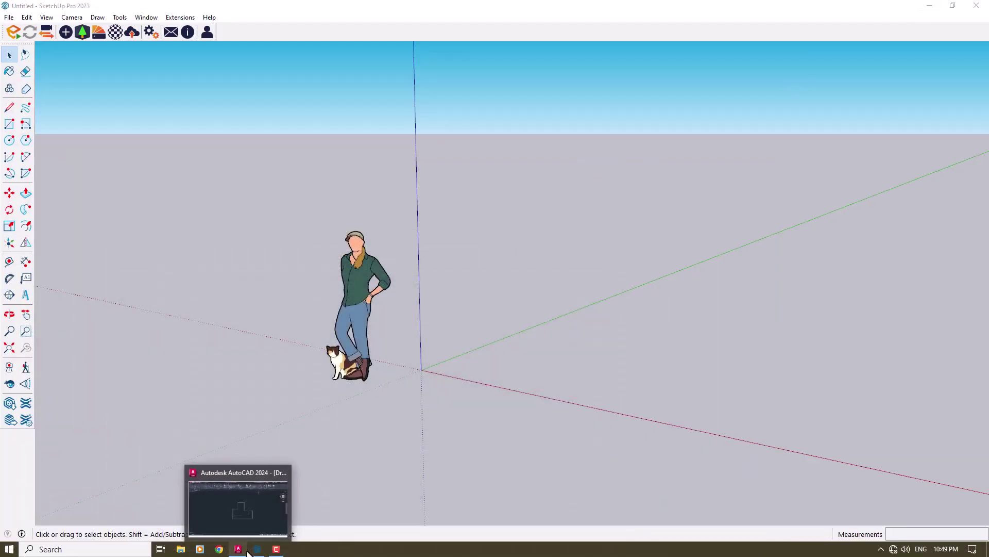
click(238, 508)
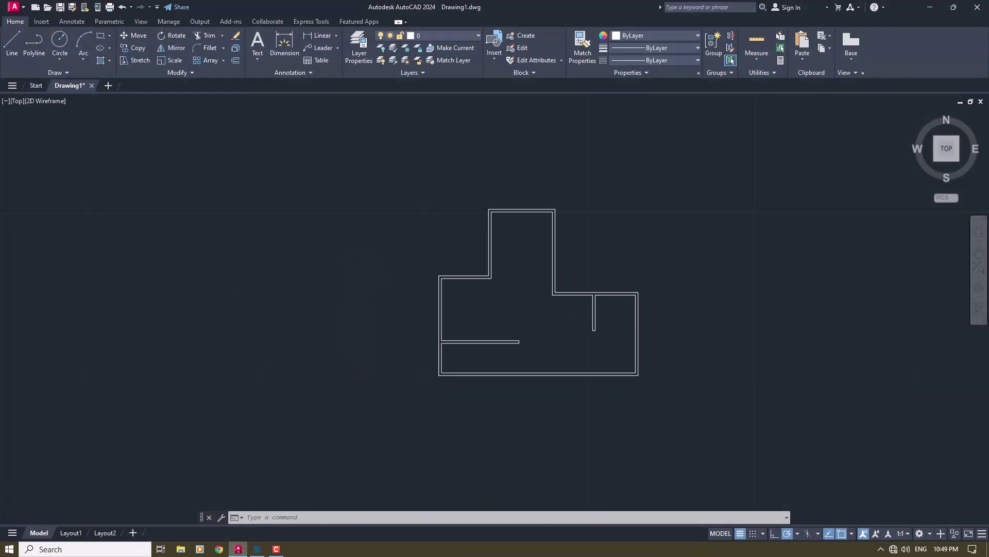
scroll(671, 305, up, 2)
scroll(547, 306, up, 2)
scroll(414, 307, down, 2)
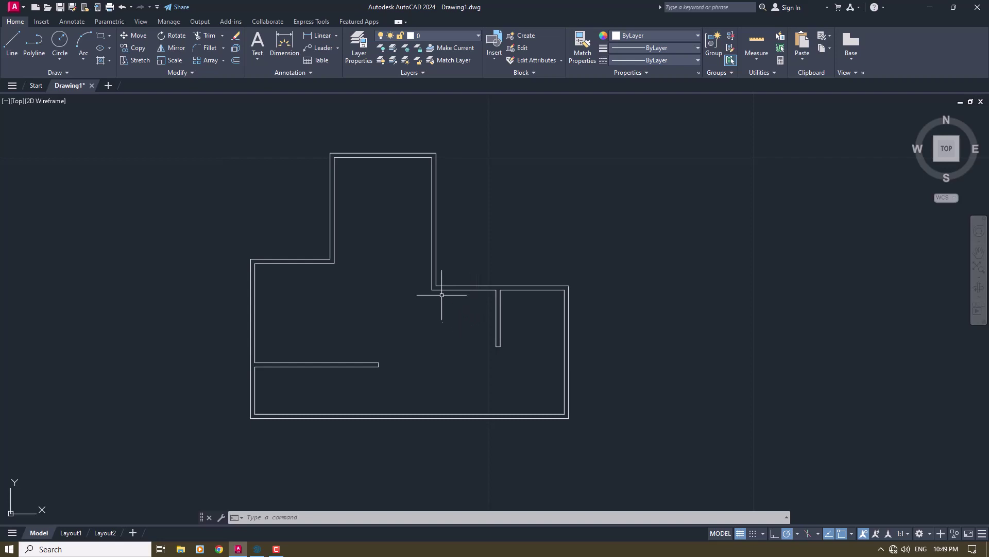
scroll(442, 295, up, 4)
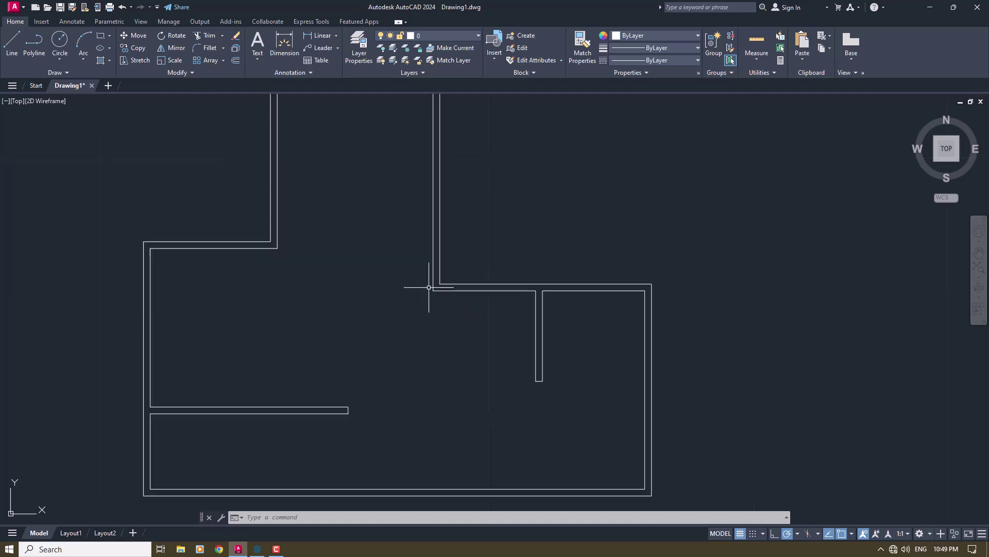
Start and cancel a BOUNDARY command, then select all the walls and clear the selection
text(boundary)
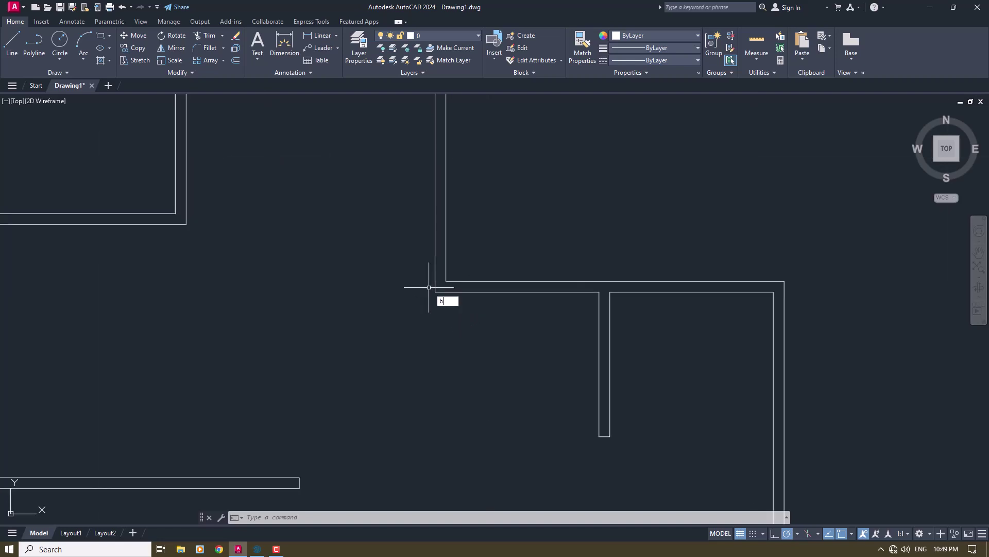
key(Return)
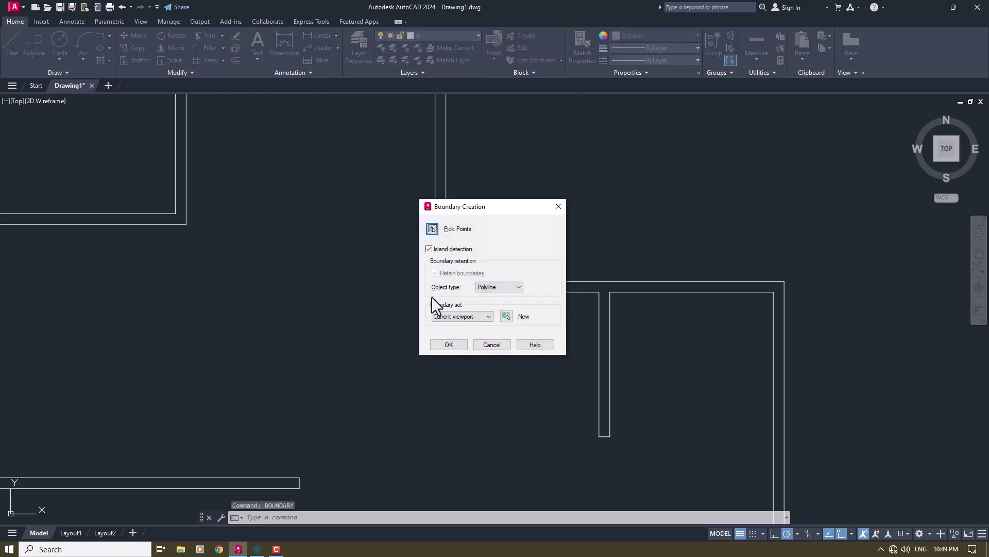
click(492, 344)
scroll(469, 322, down, 5)
key(ctrl+a)
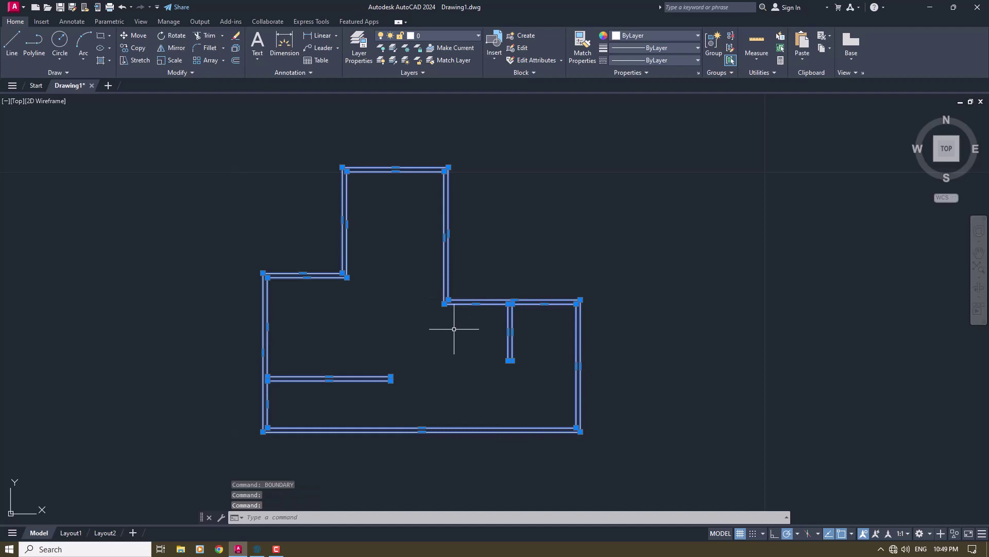
scroll(414, 327, down, 2)
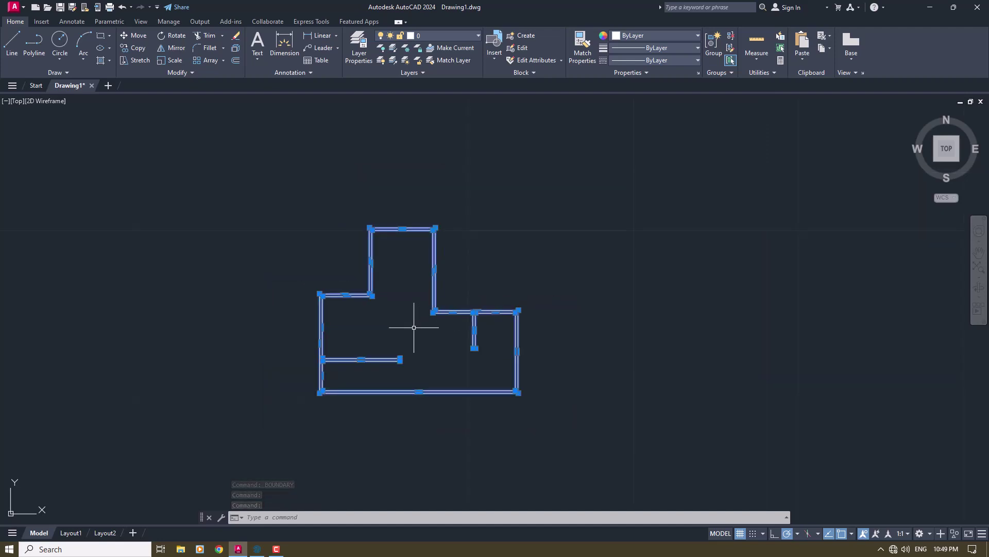
key(Escape)
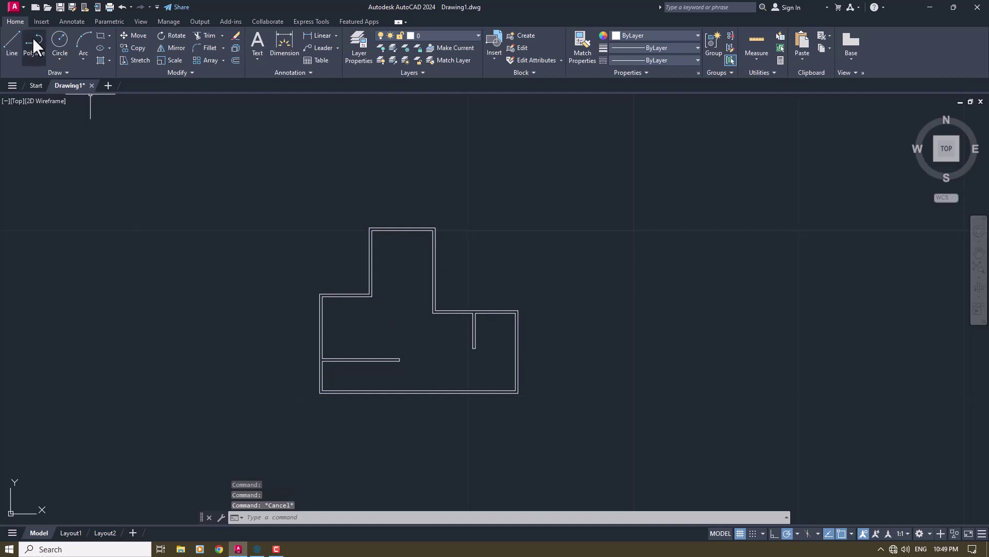
Save the drawing as Drawing1.dwg on the Desktop
click(15, 7)
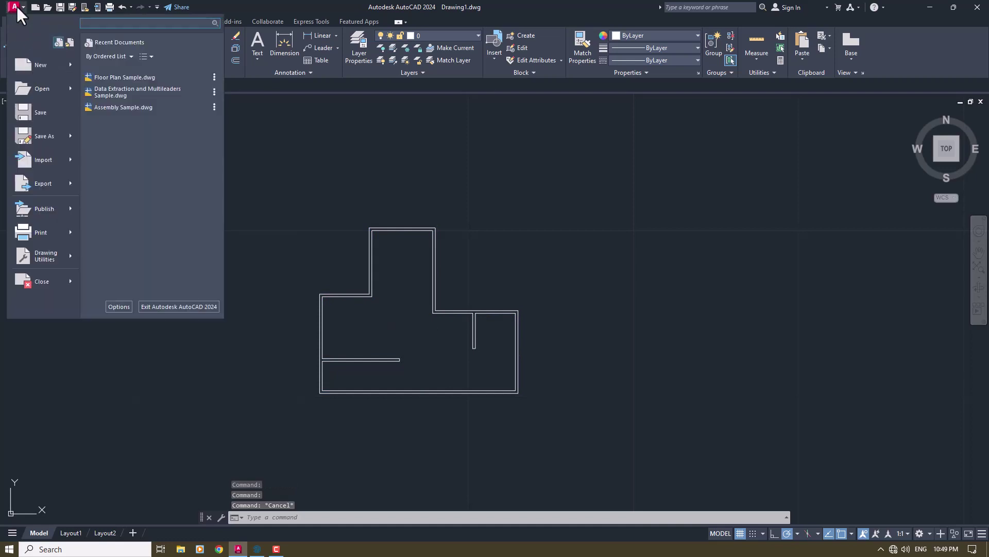
mouse_move(64, 143)
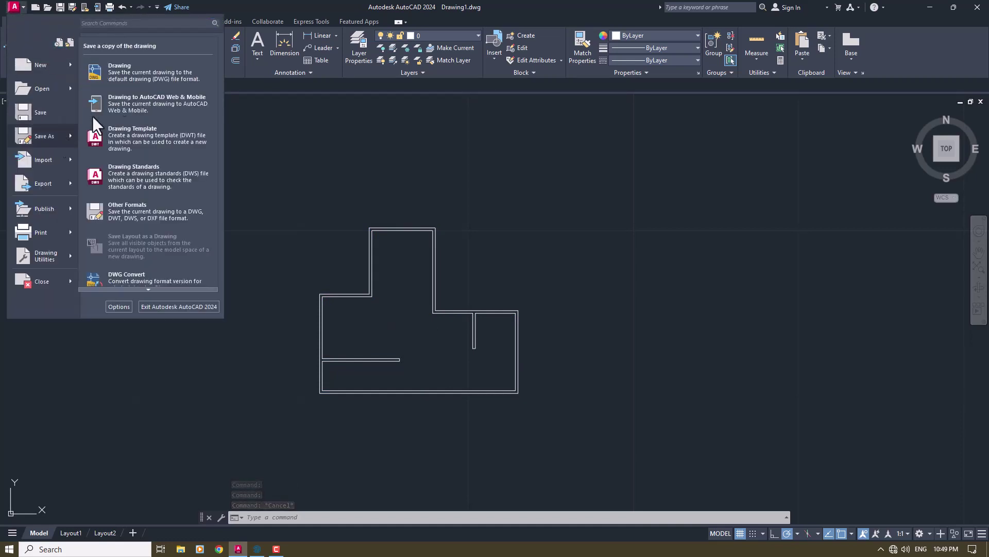
click(126, 77)
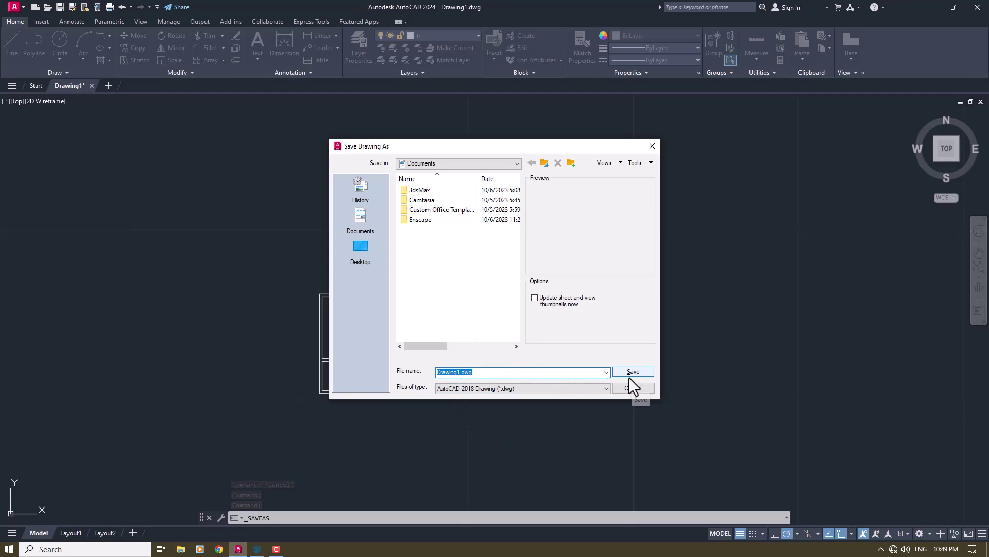
click(360, 248)
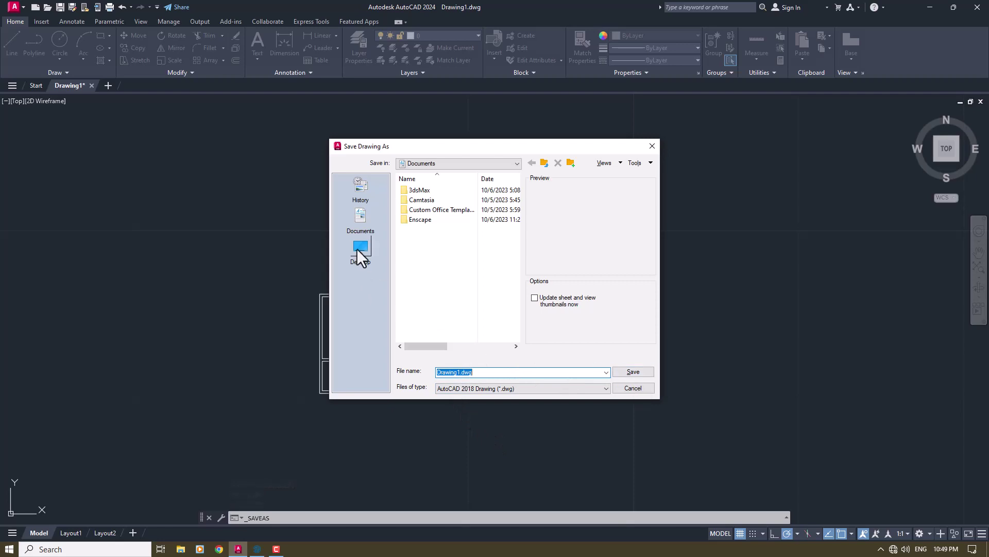
click(621, 371)
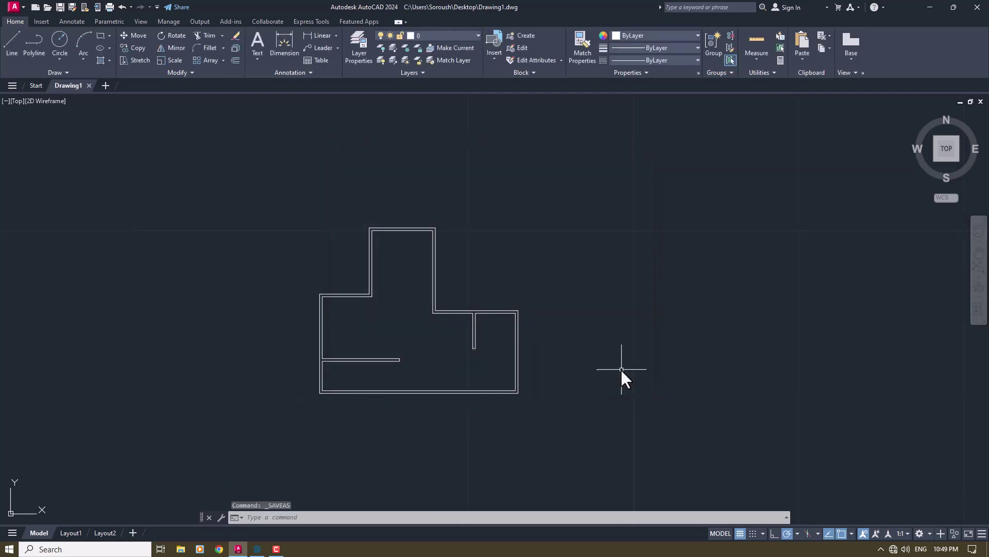
In SketchUp, delete the default woman-and-cat scale figure
mouse_move(256, 548)
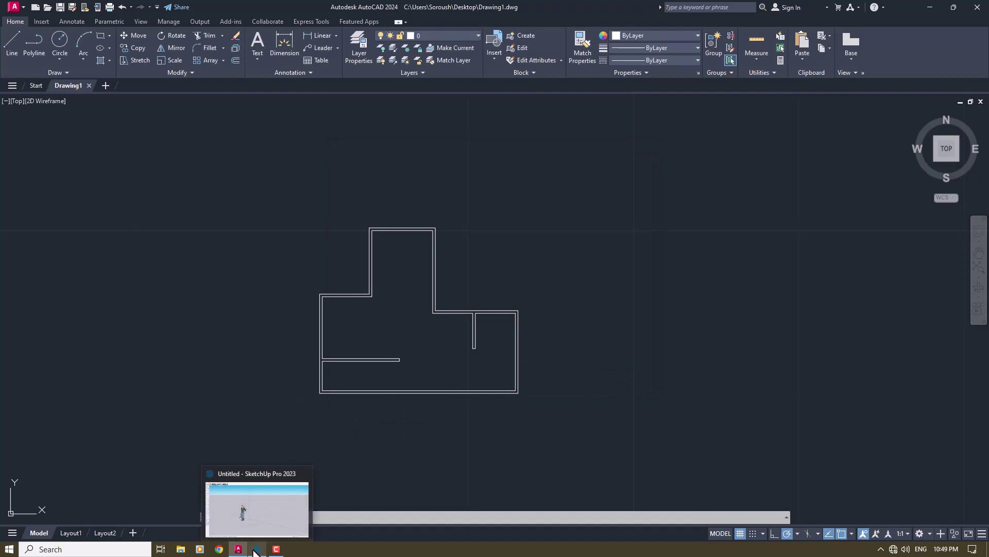
click(256, 549)
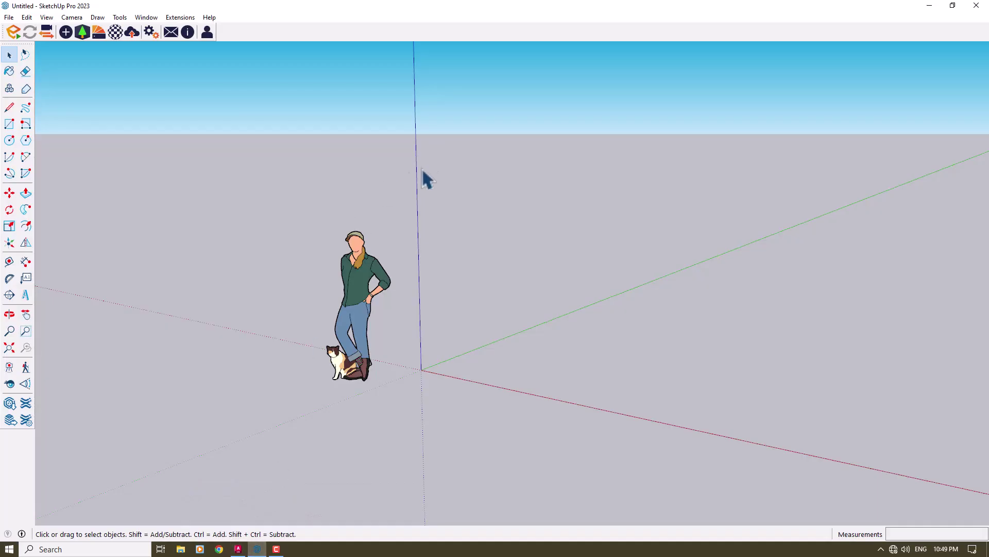
drag(430, 166, 260, 398)
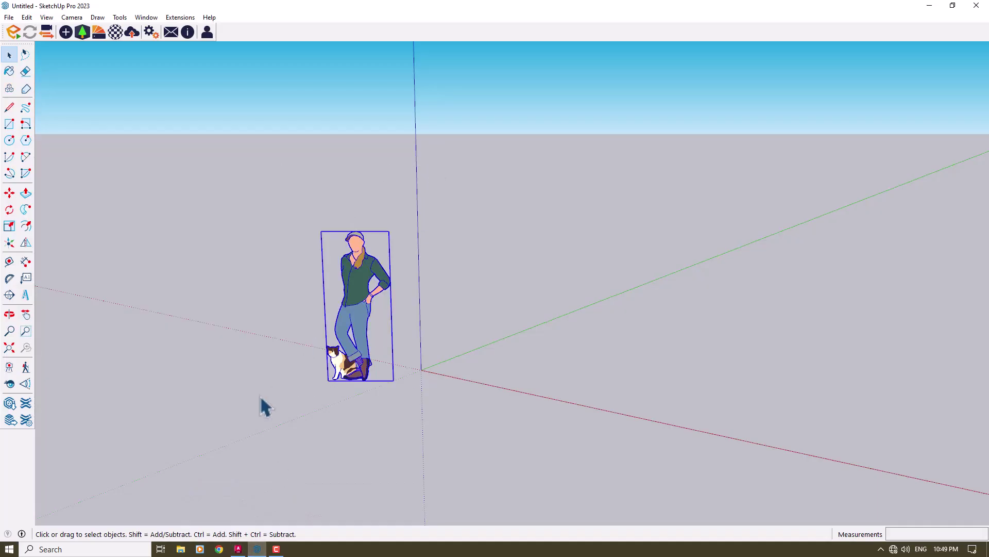
key(Delete)
Purge unused items and fix problems from Model Info Statistics
click(147, 18)
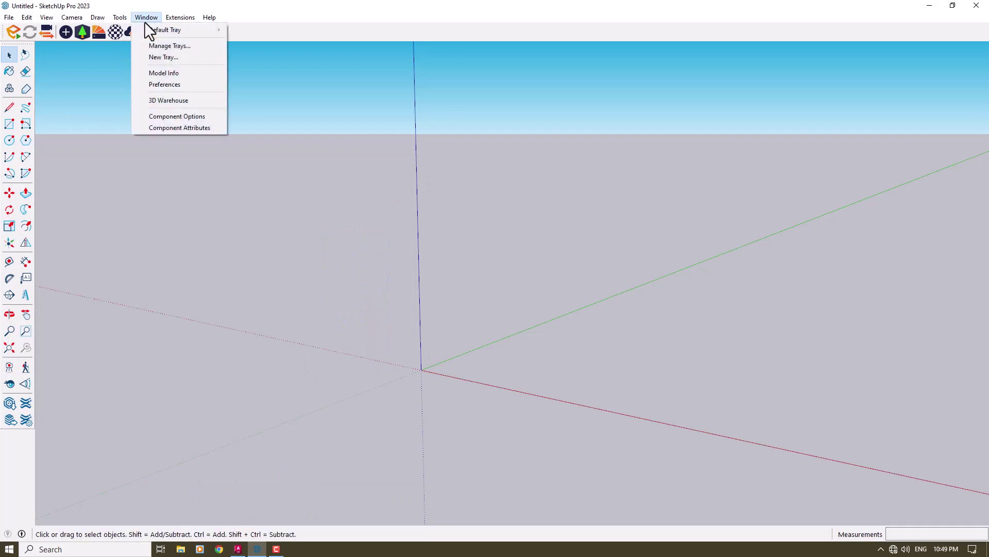
click(158, 72)
click(245, 352)
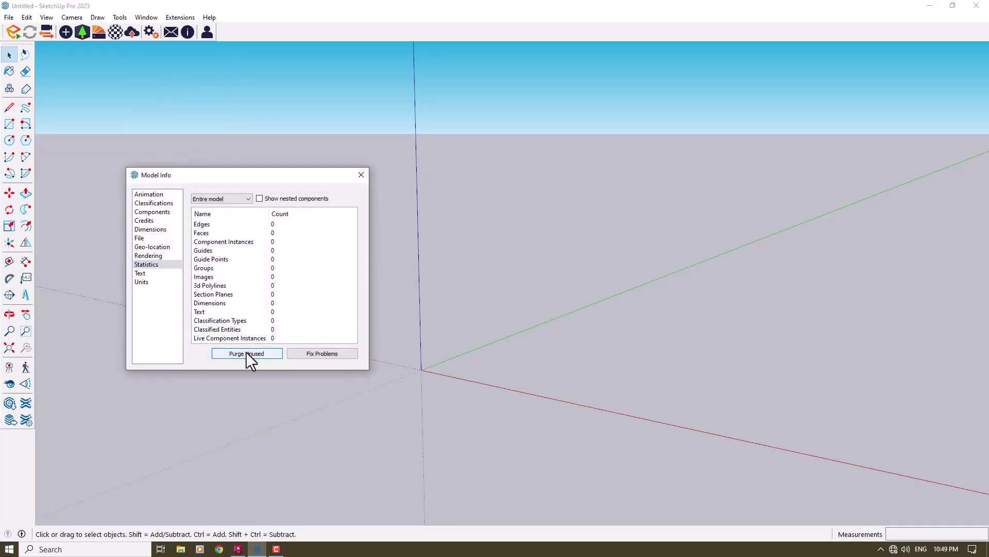
click(333, 358)
click(740, 400)
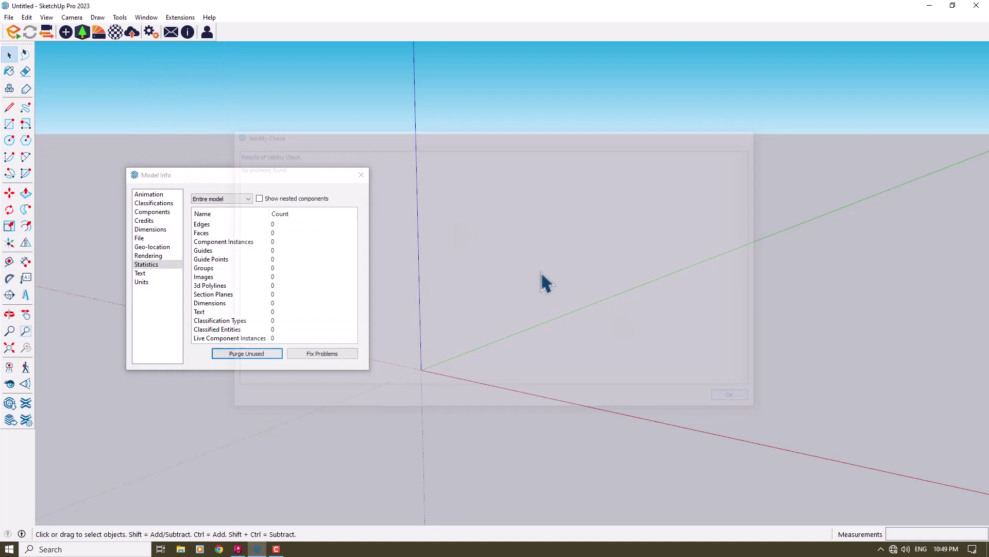
click(360, 176)
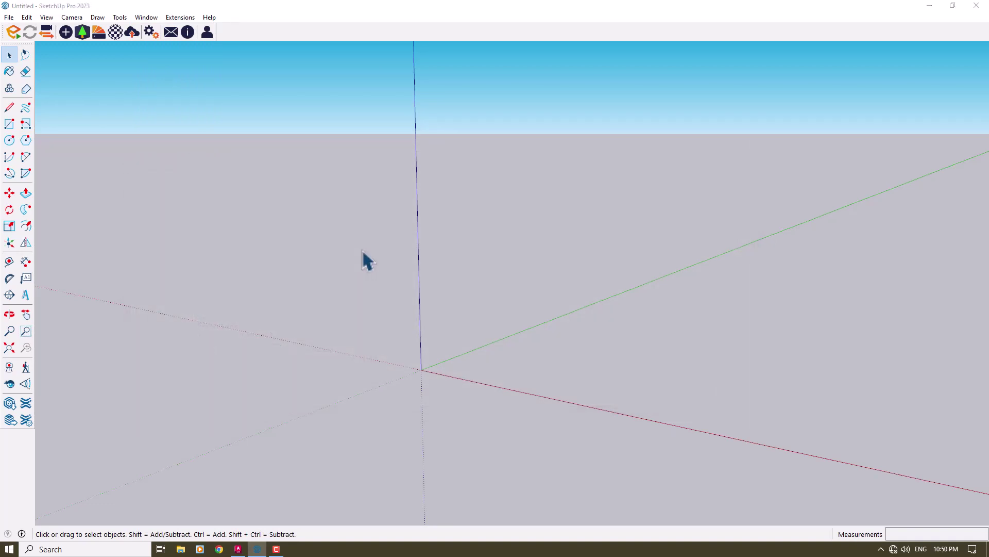
Save the SketchUp model to the Desktop and bring up the Import browser
key(ctrl+s)
click(69, 103)
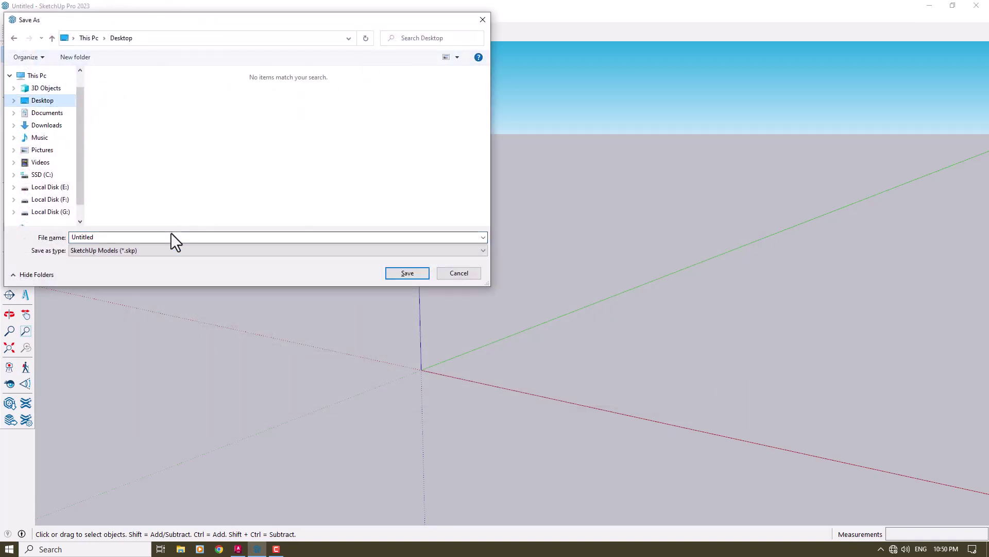
click(422, 272)
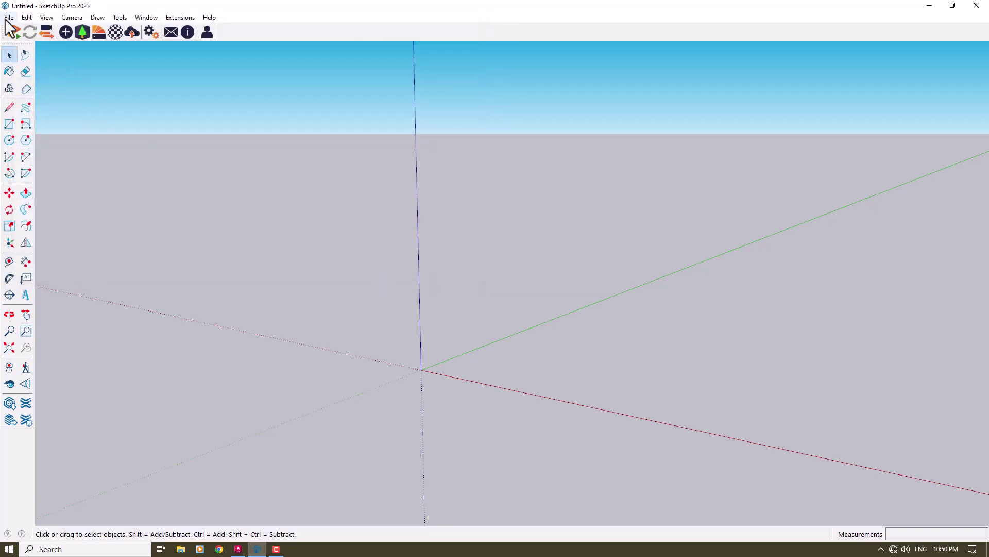
click(7, 19)
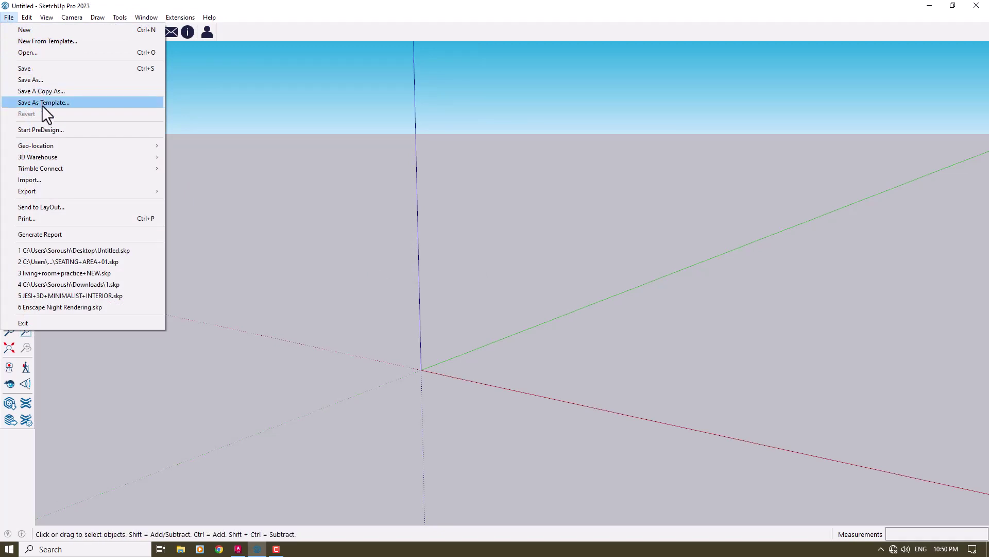
click(32, 182)
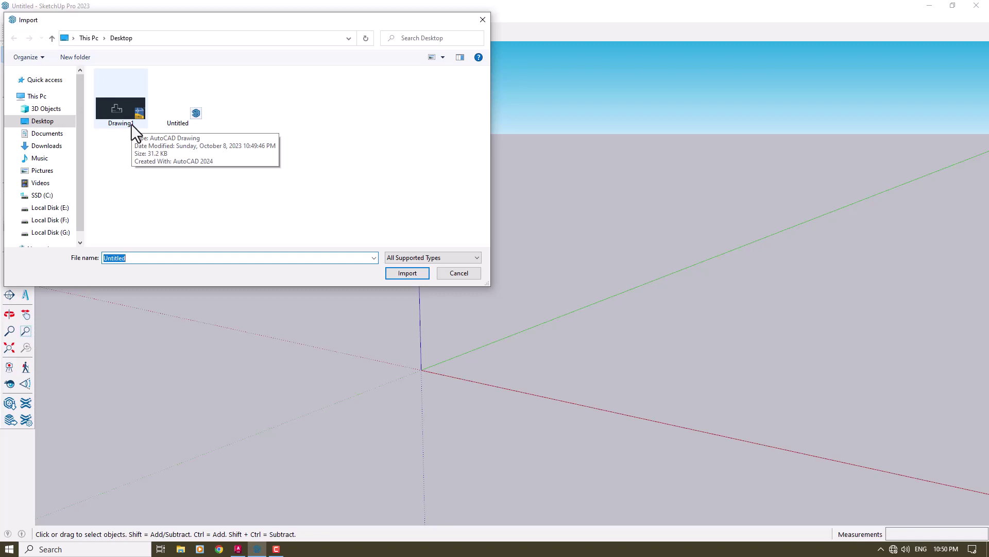
Select Drawing1 and set its AutoCAD import units to Meters
click(115, 110)
click(352, 273)
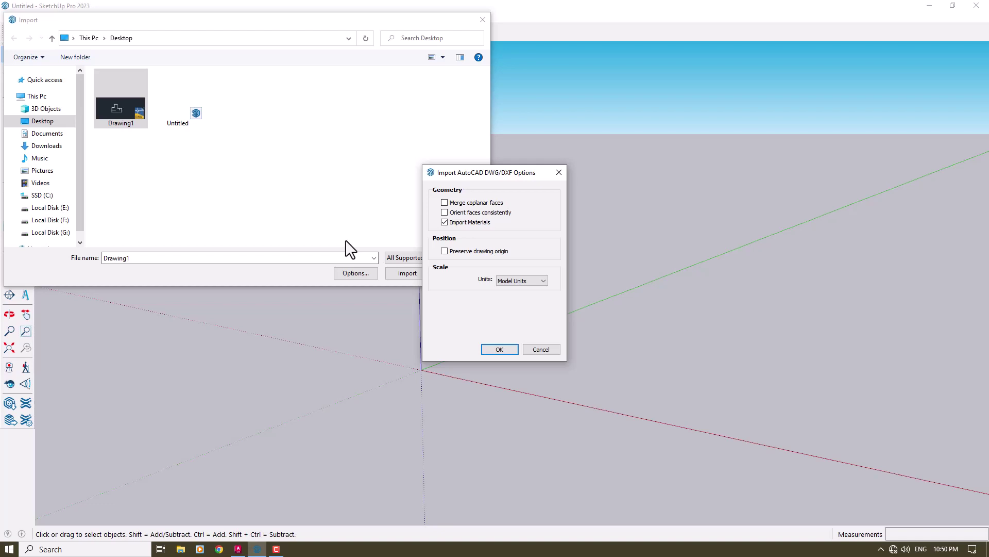
click(531, 279)
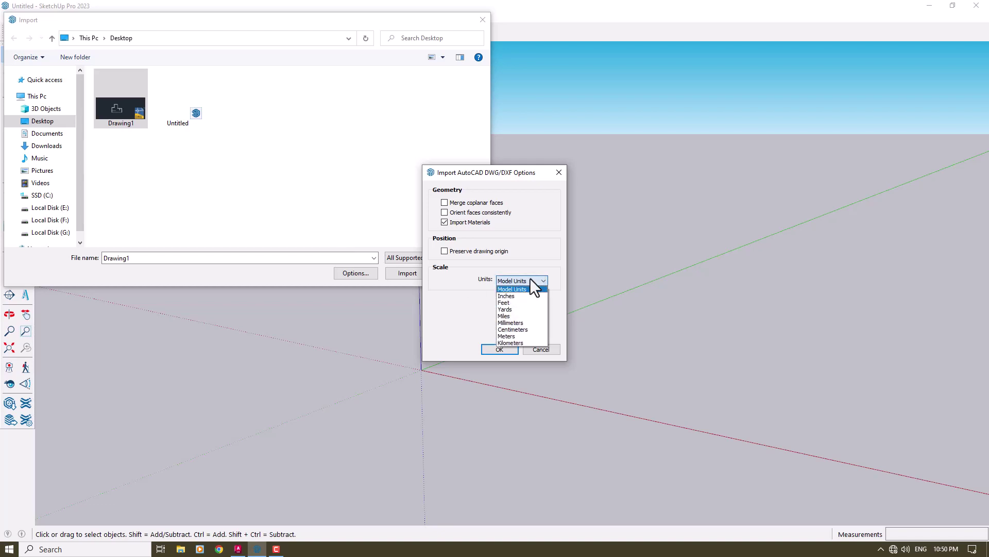
click(520, 336)
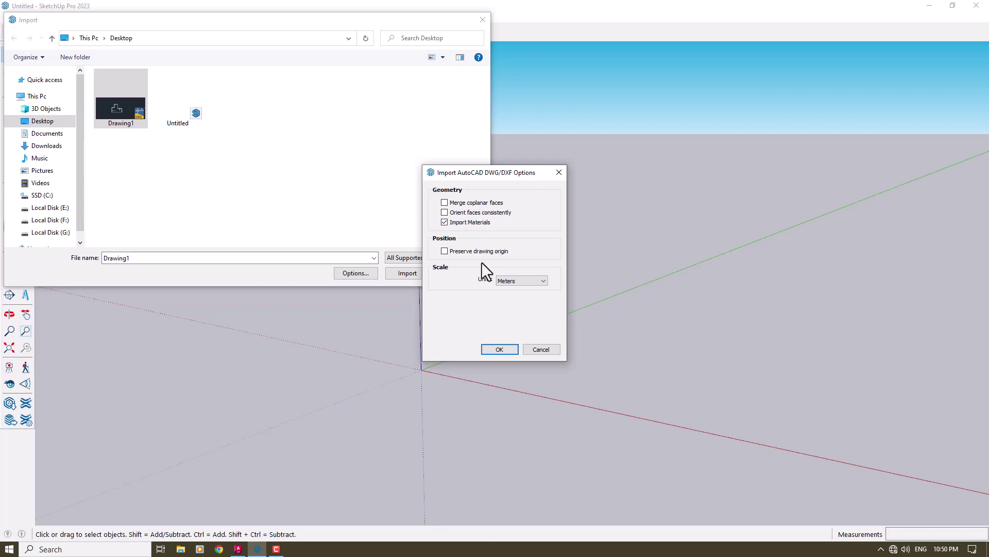
click(498, 351)
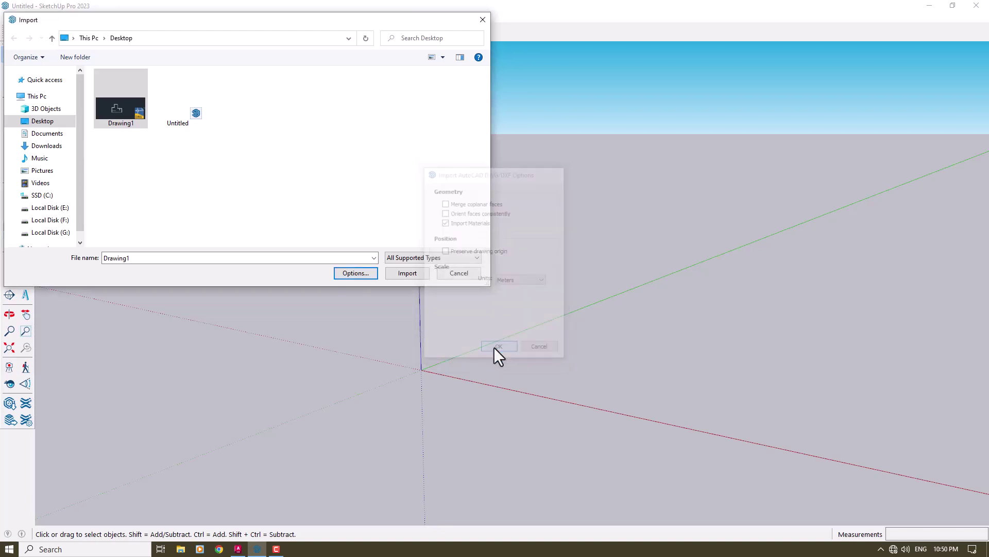
Import Drawing1, dismiss the results summary, and select the imported floor plan
click(129, 126)
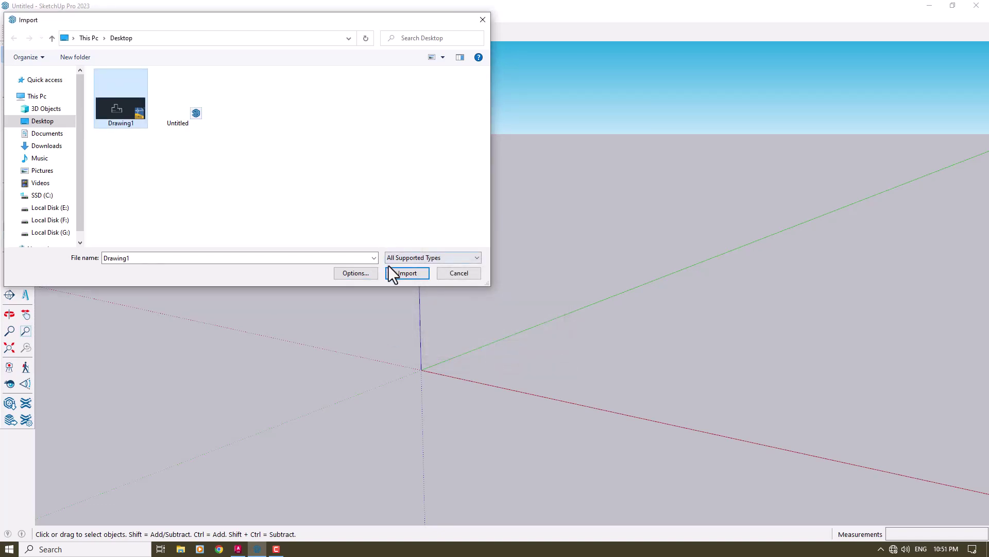
click(401, 276)
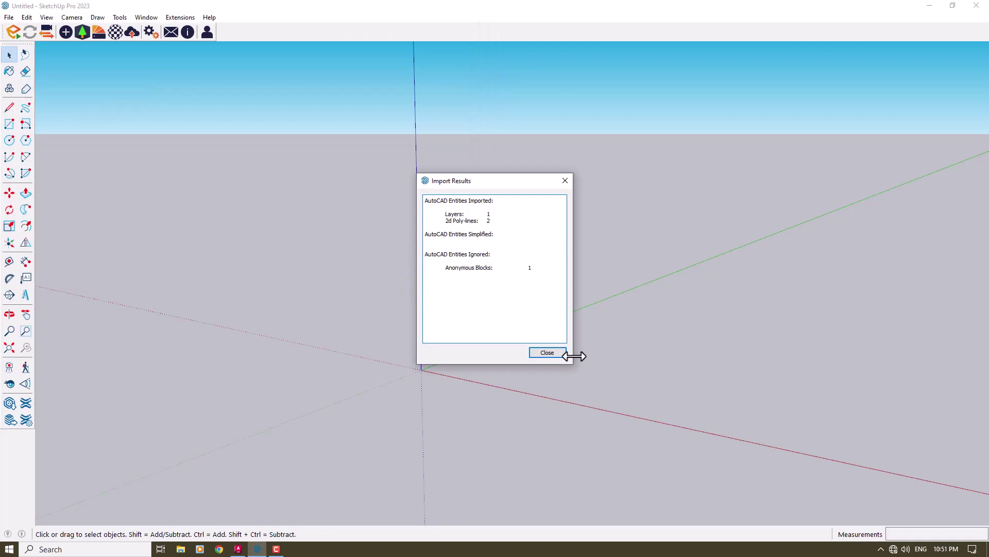
click(547, 352)
scroll(404, 215, down, 3)
middle_drag(404, 214, 481, 280)
scroll(481, 280, down, 1)
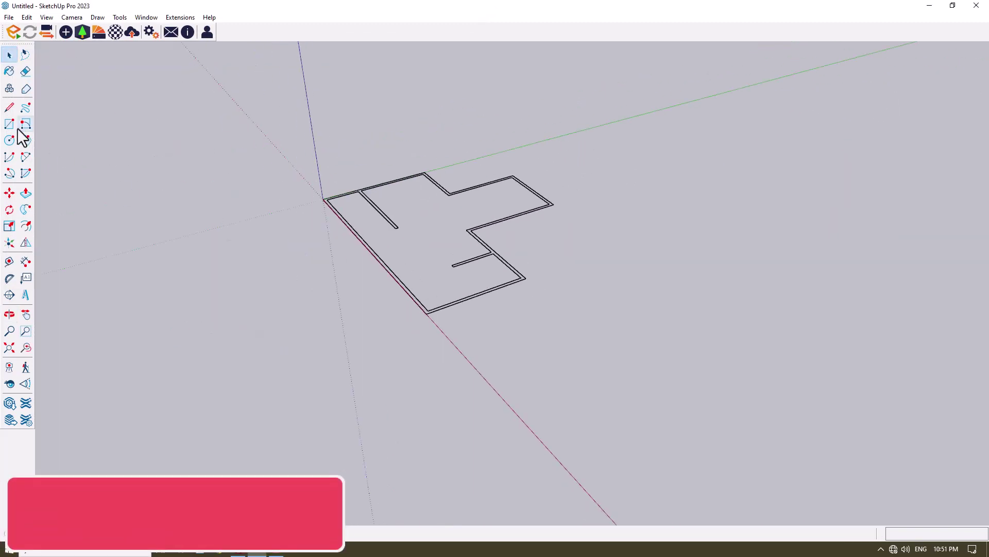
click(381, 221)
scroll(381, 221, up, 3)
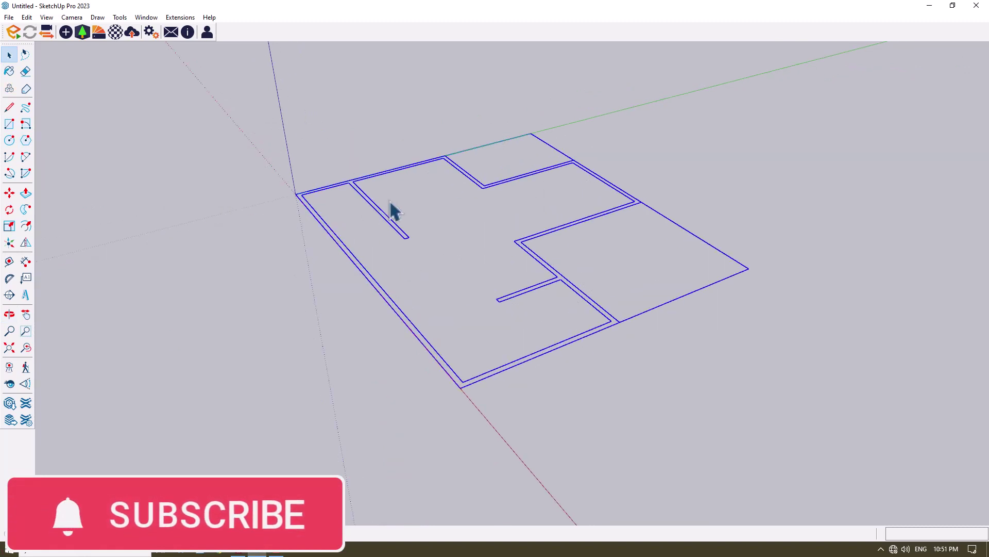
right_click(384, 219)
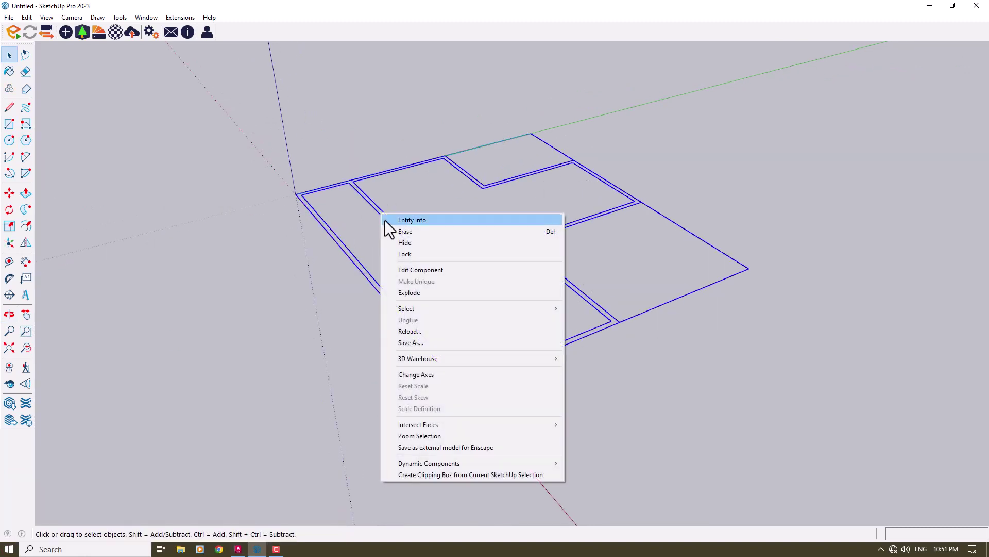
Explode the imported plan and draw a large ground rectangle enclosing it
click(426, 294)
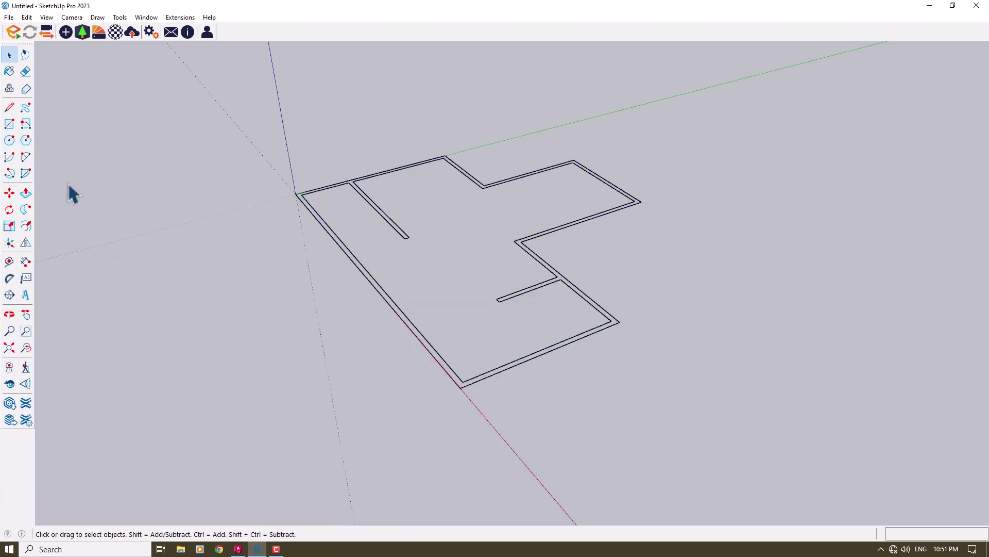
click(9, 125)
click(178, 161)
scroll(181, 155, down, 3)
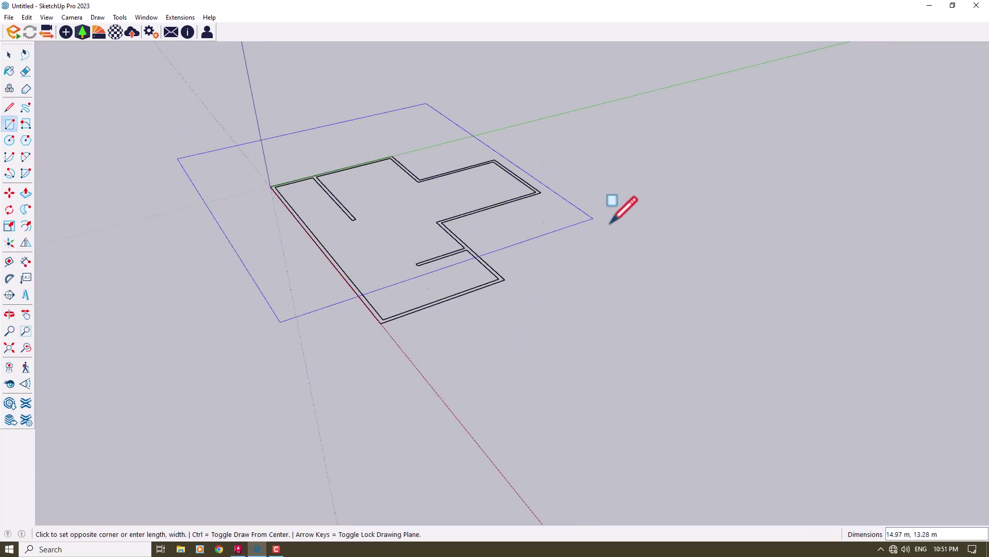
click(766, 276)
Explode the wall plan into loose edges
key(space)
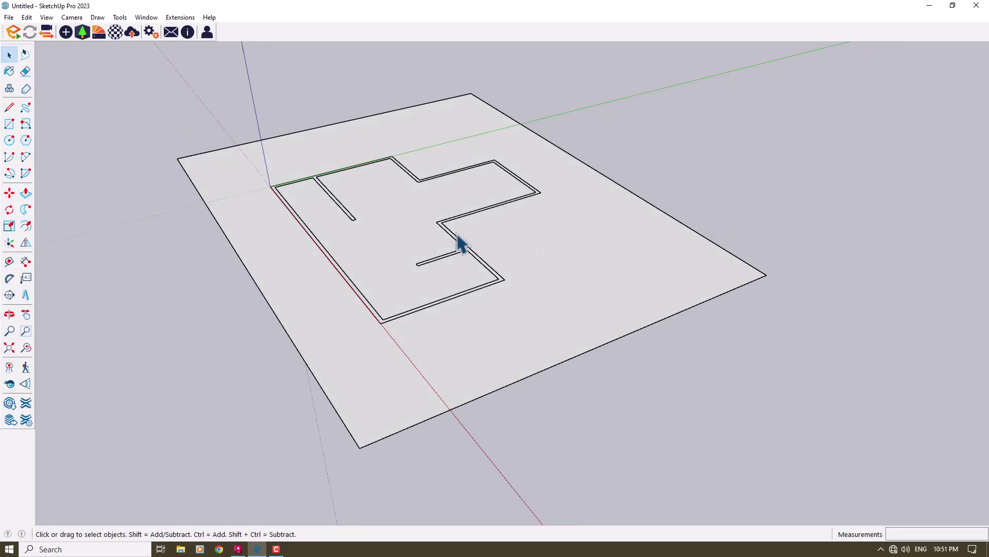
click(459, 242)
right_click(457, 238)
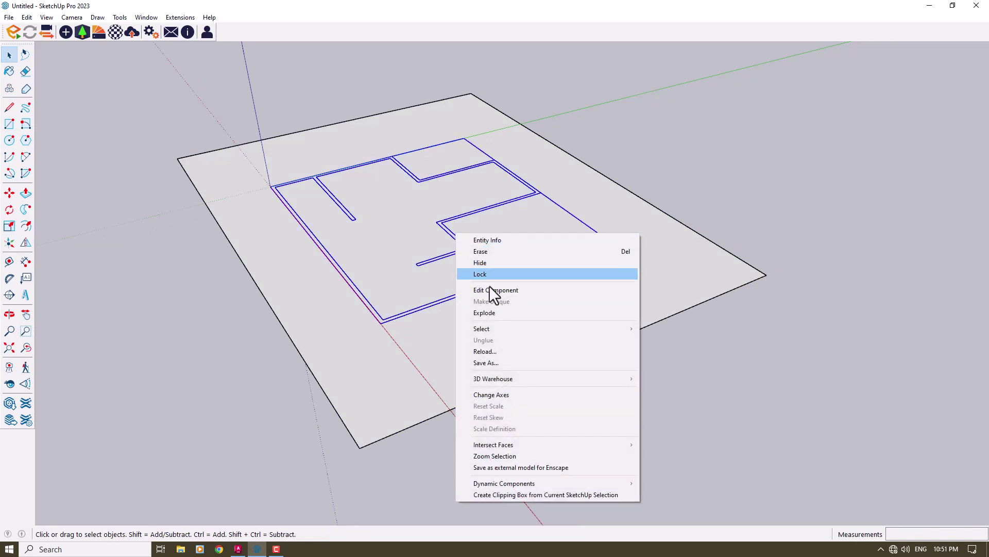
click(490, 313)
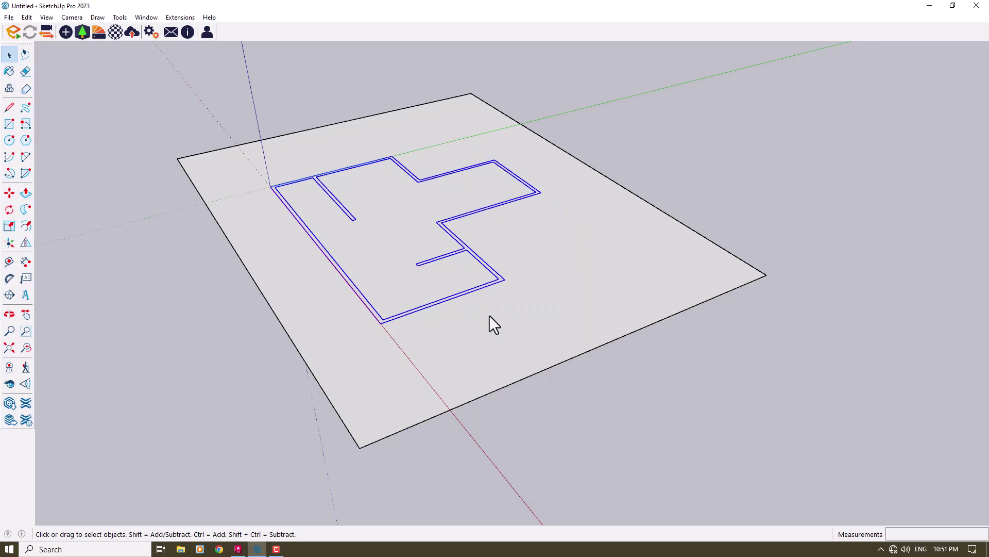
Select the ground face and its edges and intersect them with the model
triple_click(490, 314)
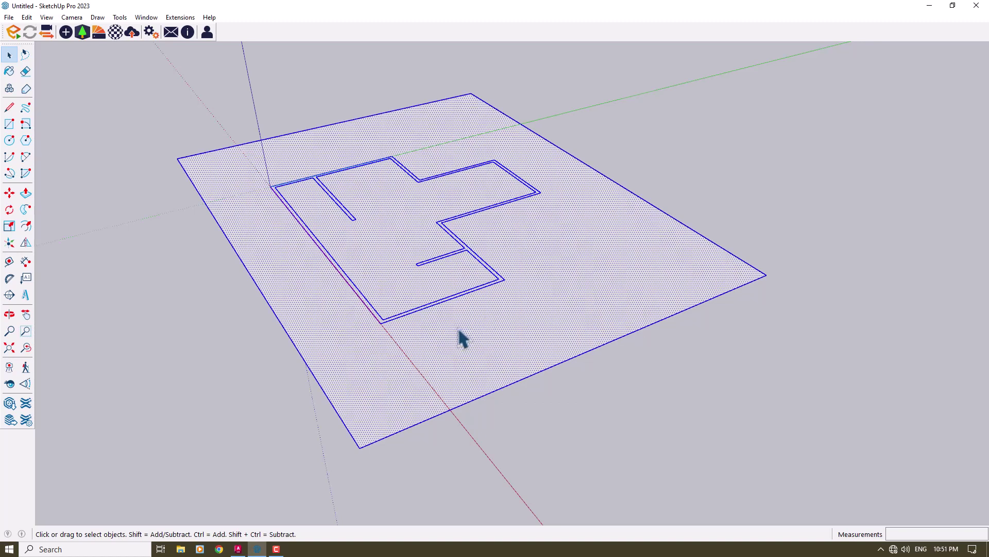
scroll(464, 339, down, 2)
scroll(463, 339, down, 1)
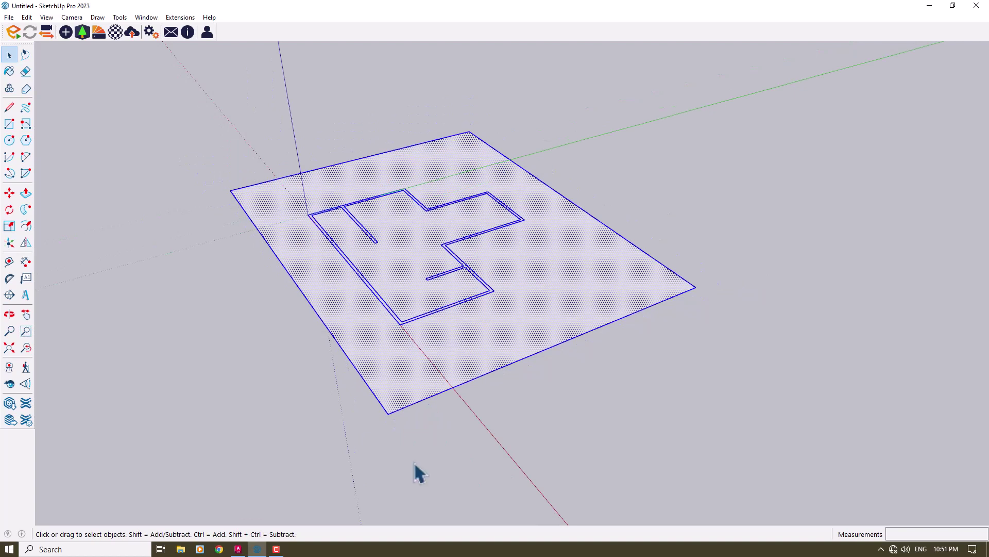
right_click(321, 231)
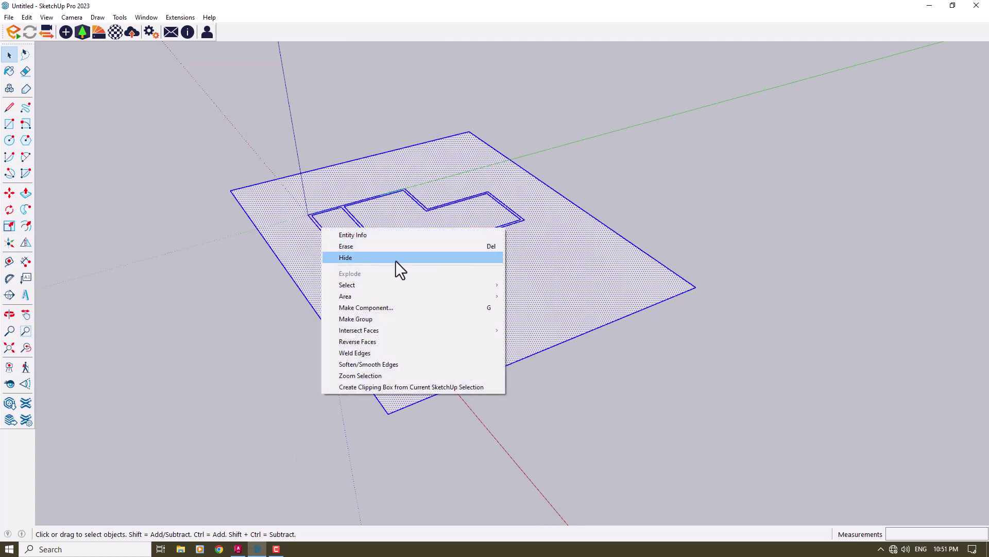
mouse_move(407, 329)
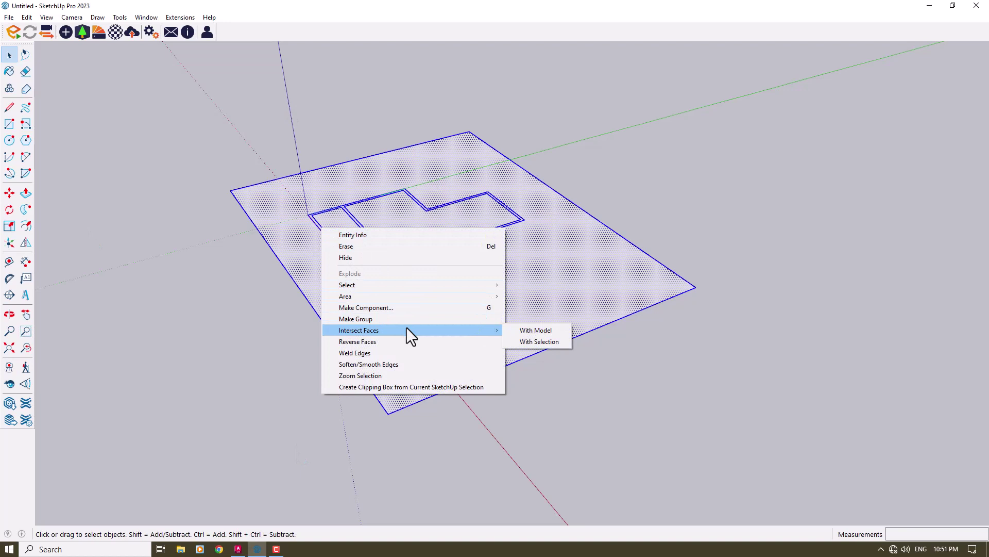
click(531, 330)
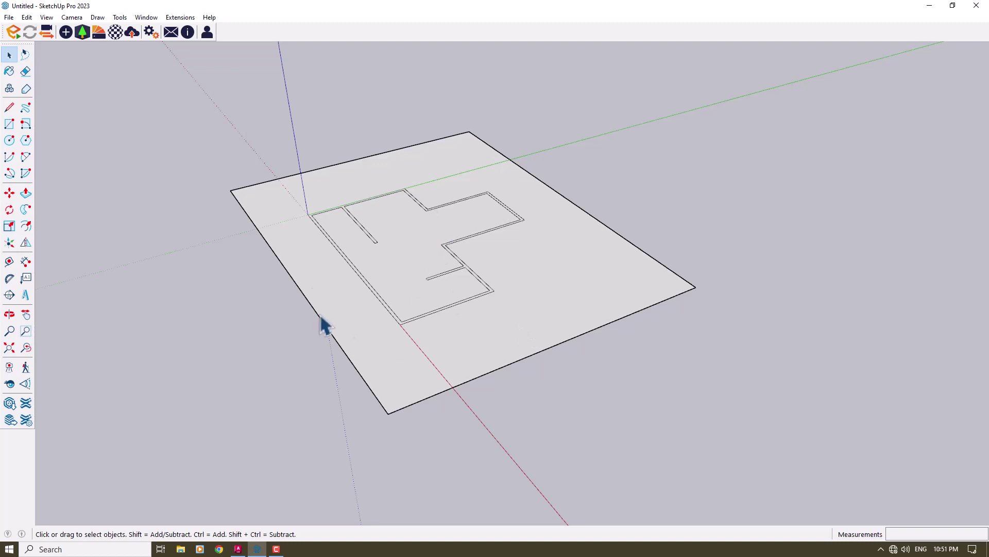
Erase the four outer edges of the ground rectangle
click(30, 73)
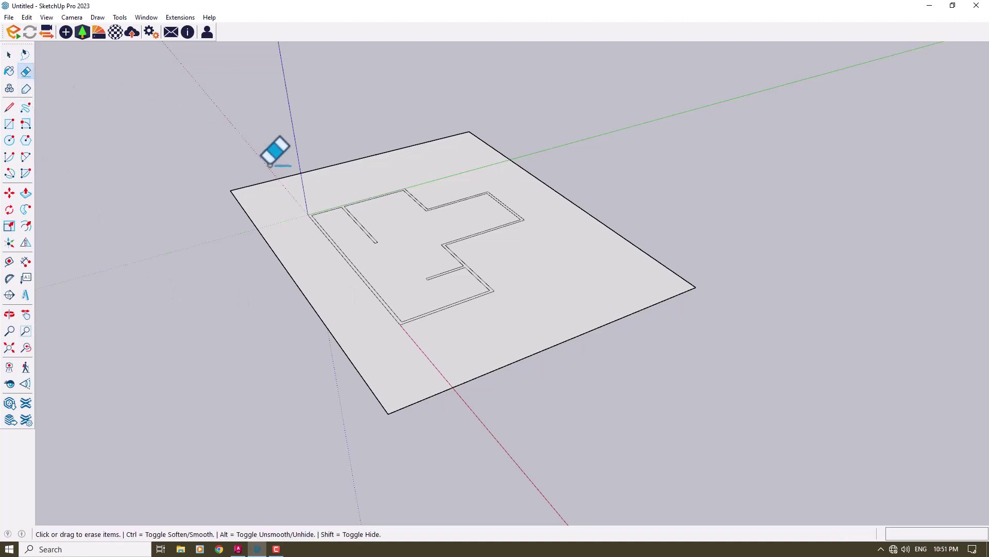
click(283, 181)
click(258, 227)
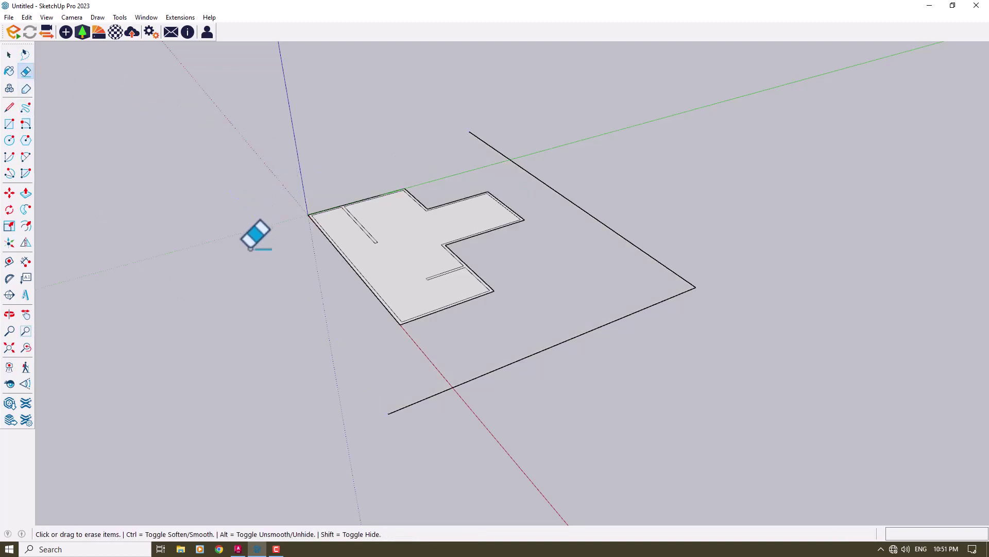
click(613, 314)
click(597, 220)
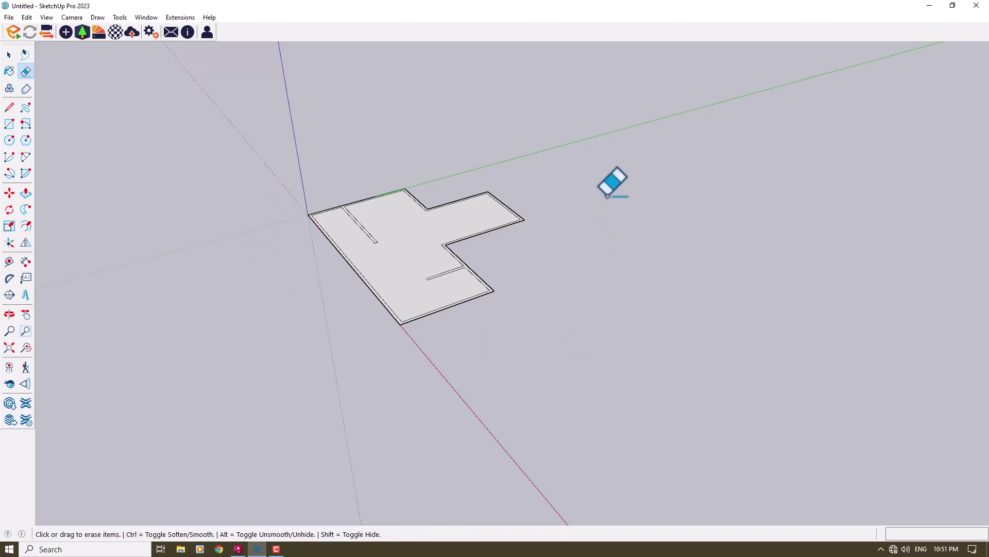
Select the floor face and its edges to check them, then deselect and orbit
key(space)
triple_click(418, 256)
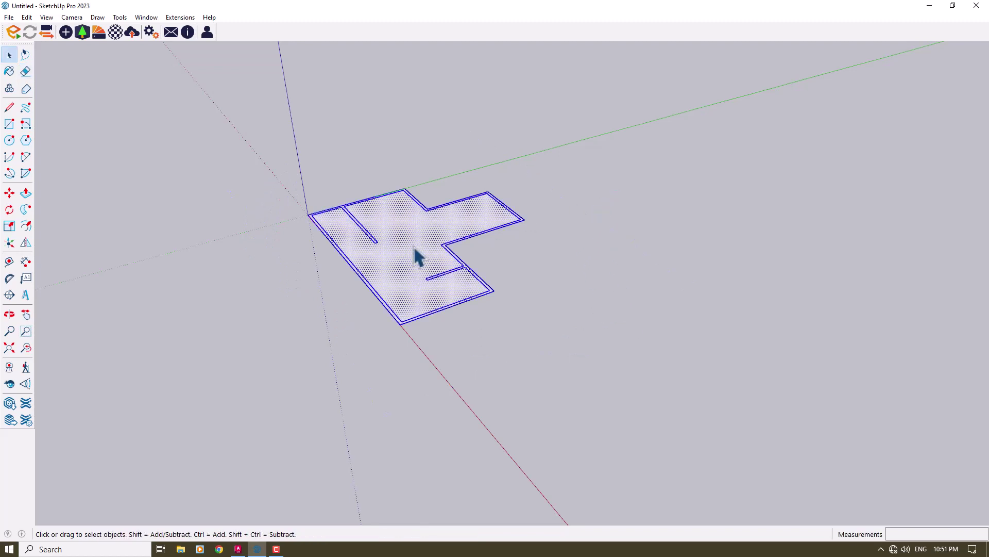
mouse_move(418, 256)
middle_down()
mouse_move(883, 161)
mouse_move(669, 254)
middle_up()
click(616, 228)
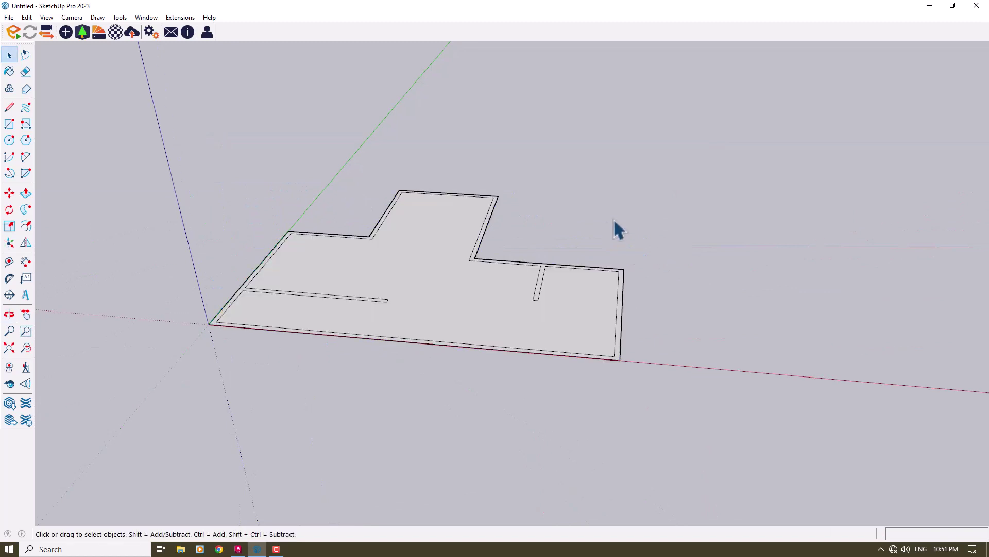
middle_drag(382, 271, 298, 263)
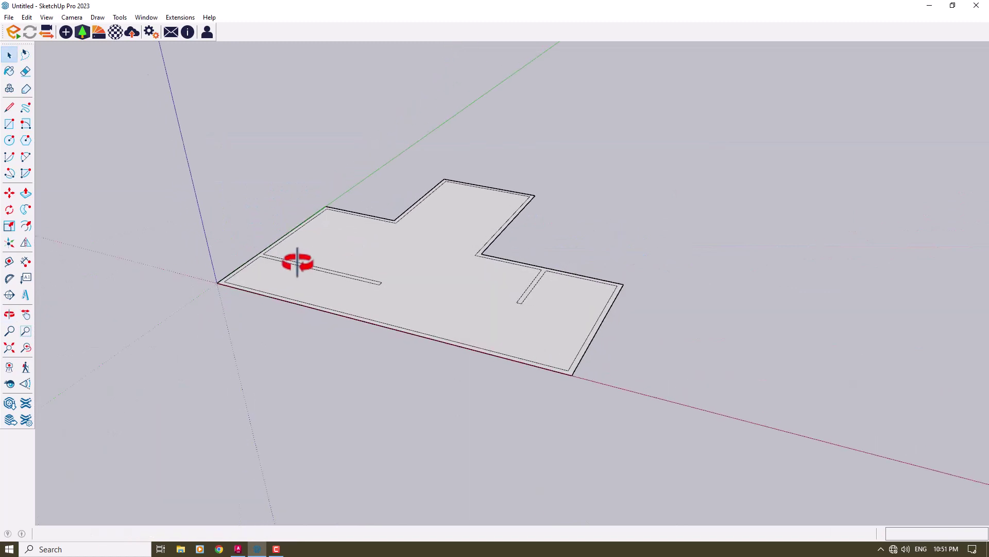
Push/Pull the wall outline face up to 4 m
click(30, 195)
scroll(237, 254, up, 2)
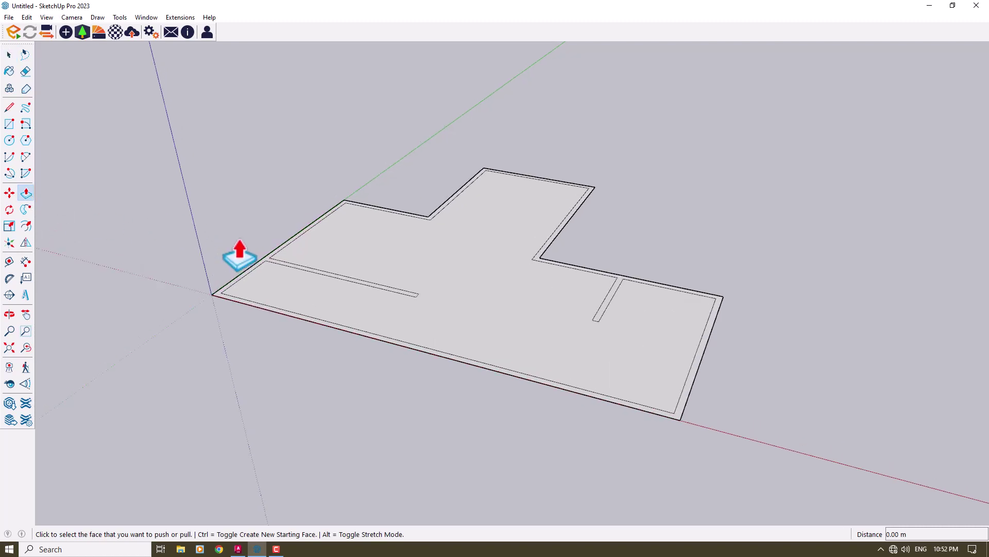
click(260, 265)
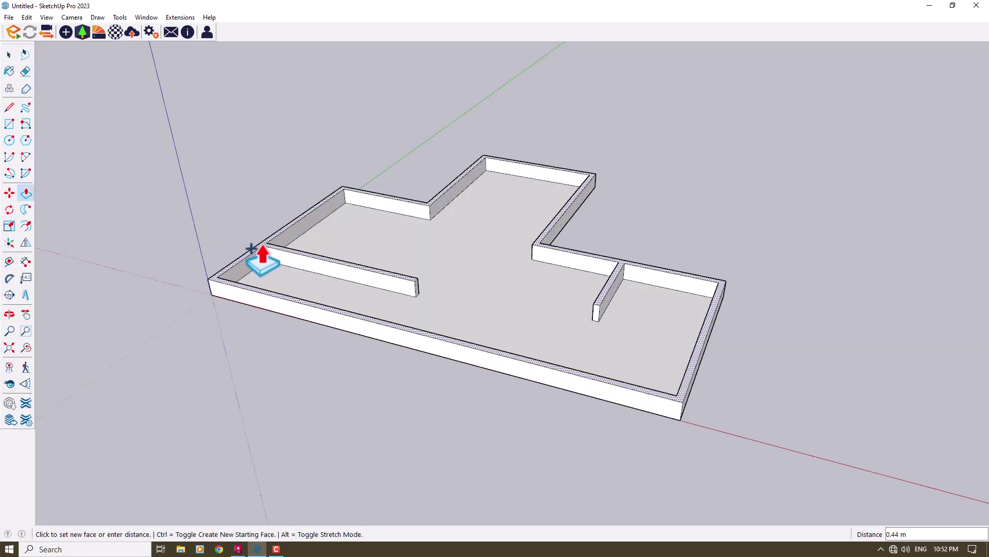
scroll(260, 257, down, 1)
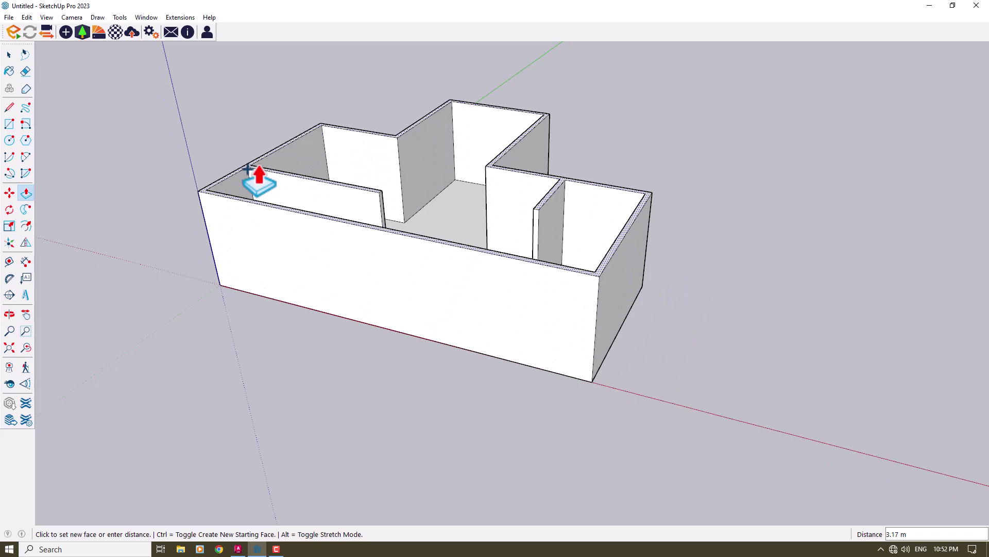
text(4)
key(Return)
Extrude the floor face 0.2 m thick and orbit to face the back wall
scroll(243, 190, down, 2)
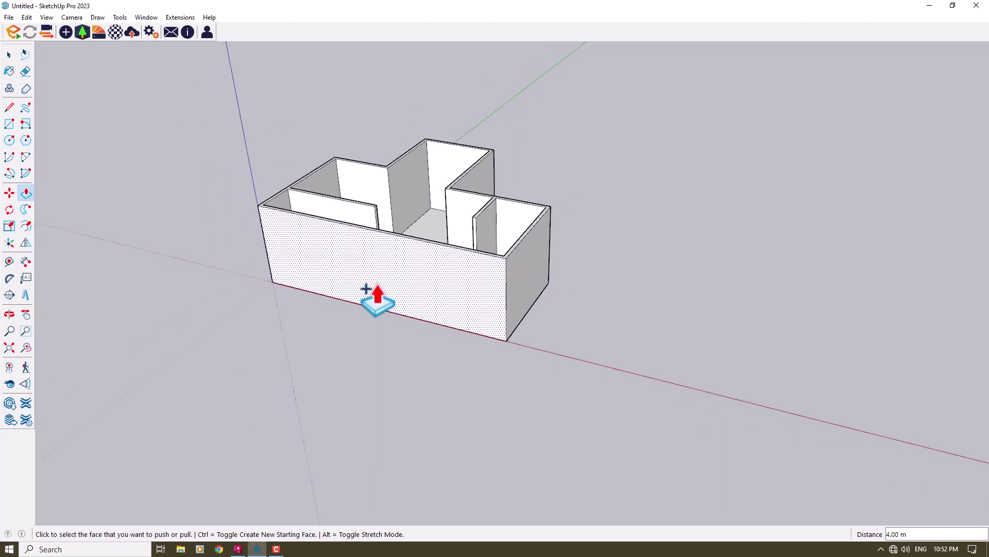
middle_drag(390, 219, 356, 237)
scroll(392, 221, up, 3)
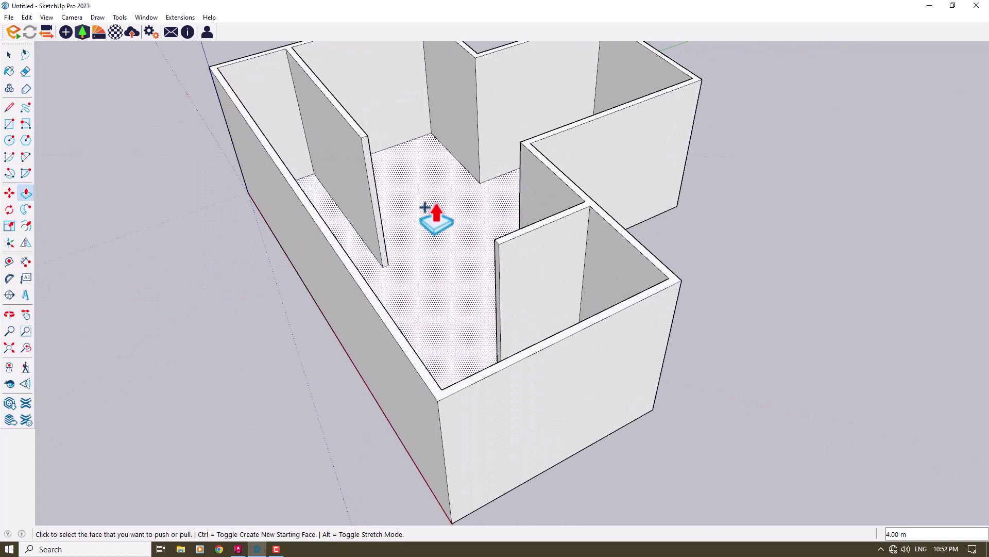
click(425, 208)
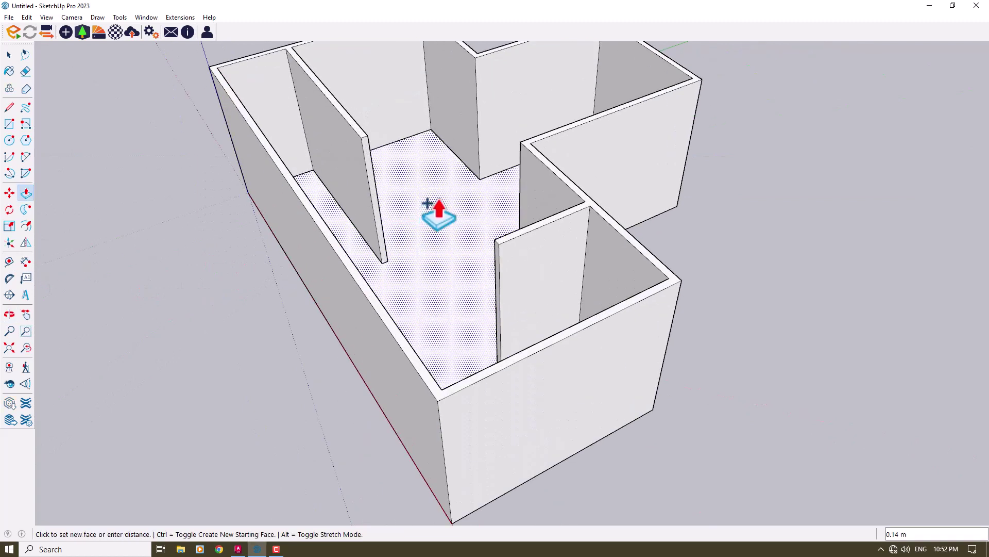
key(Return)
scroll(376, 376, down, 5)
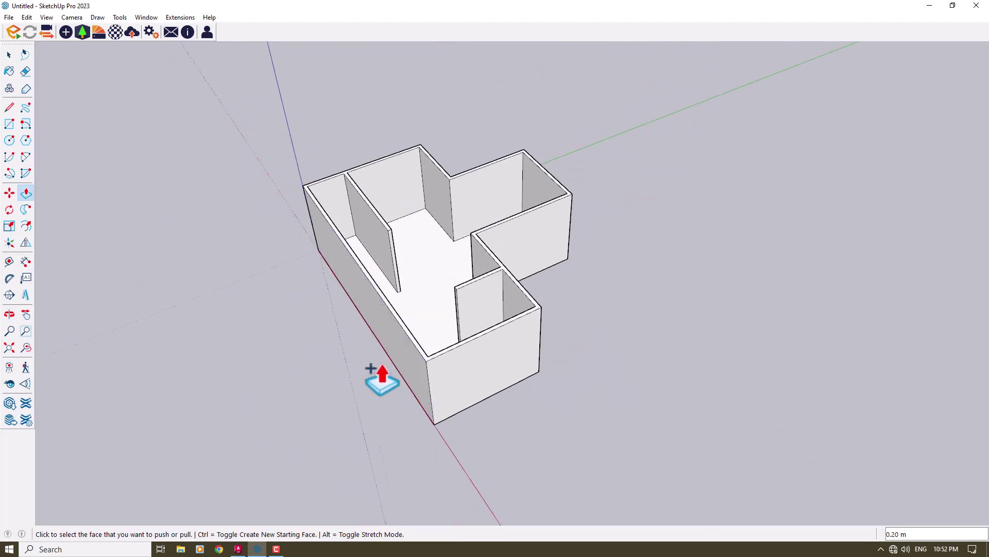
key(space)
middle_drag(667, 298, 77, 282)
scroll(685, 309, up, 3)
scroll(552, 280, up, 3)
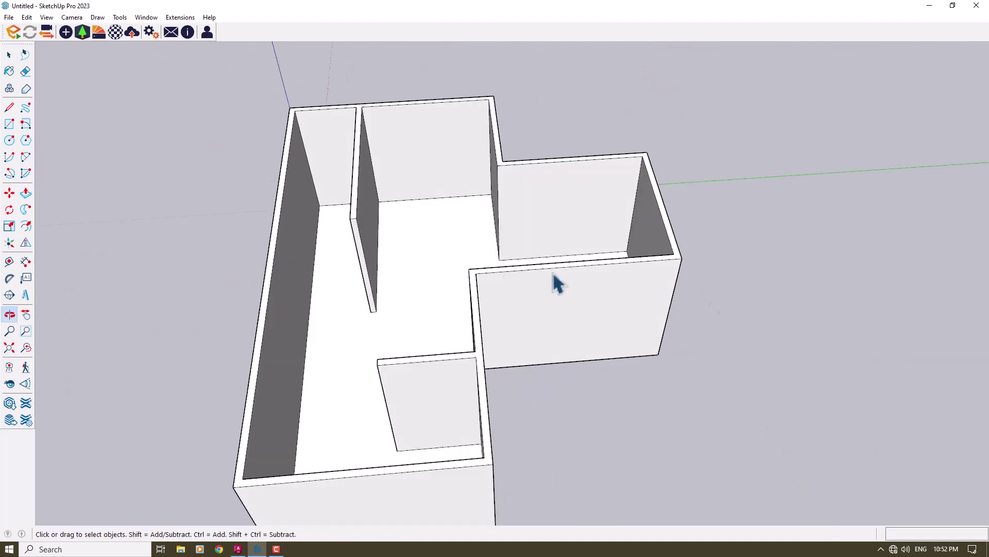
scroll(592, 195, up, 2)
middle_drag(593, 195, 494, 176)
Place door width and height guides on the back wall and draw the door rectangle
scroll(495, 176, up, 3)
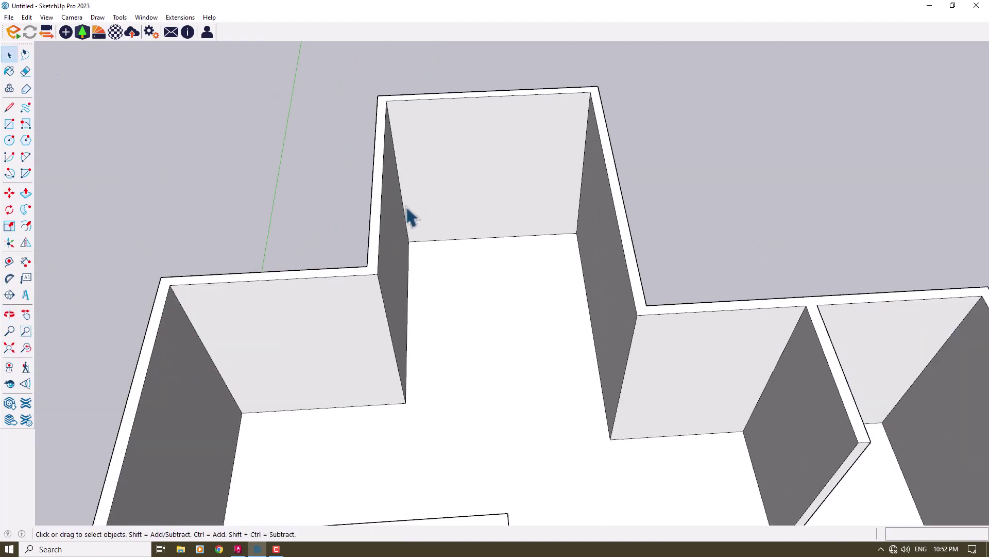
click(10, 261)
click(398, 178)
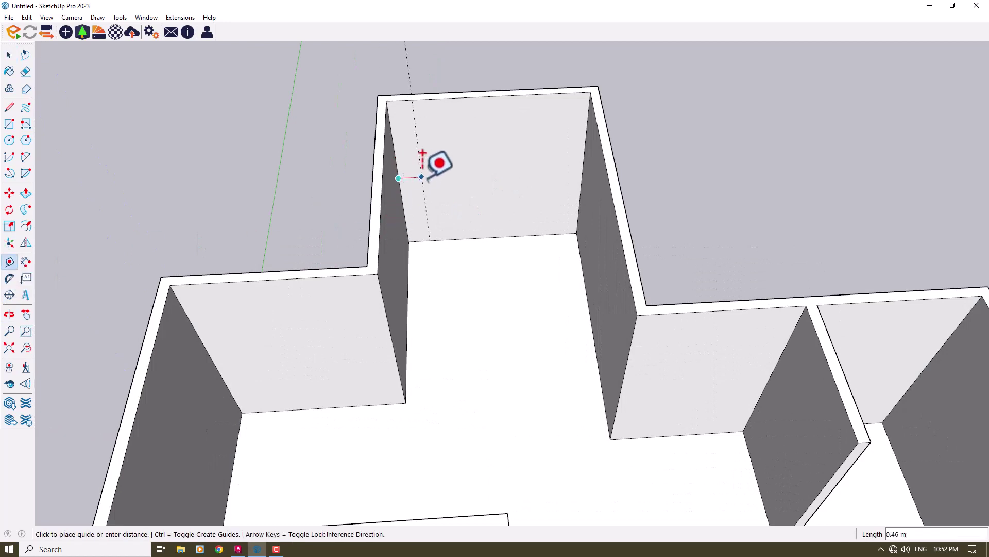
click(489, 164)
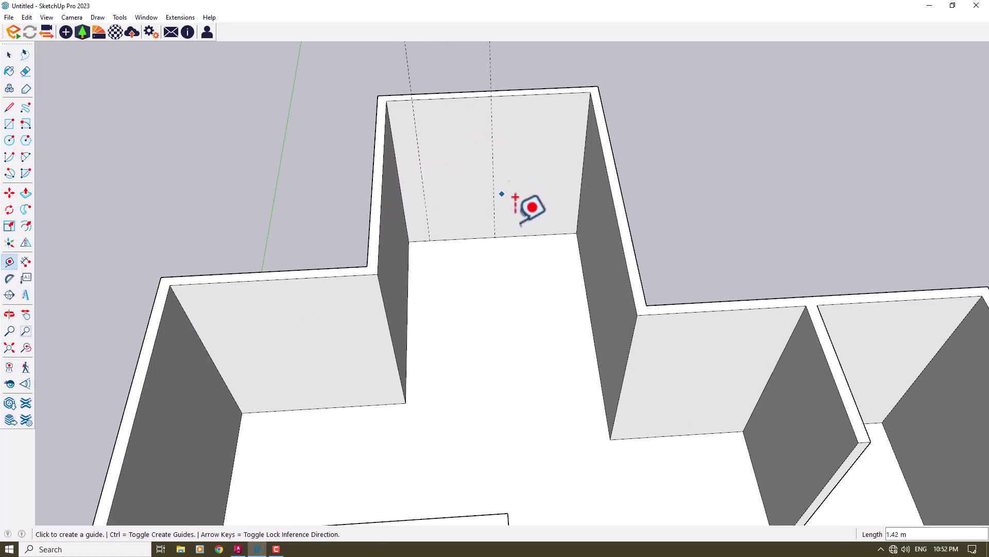
click(513, 235)
click(506, 120)
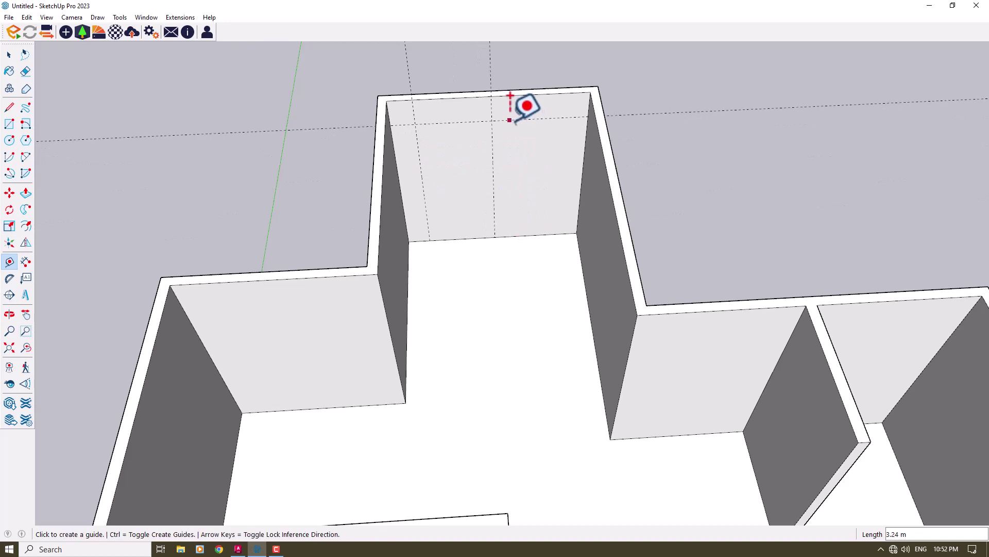
click(9, 123)
click(415, 125)
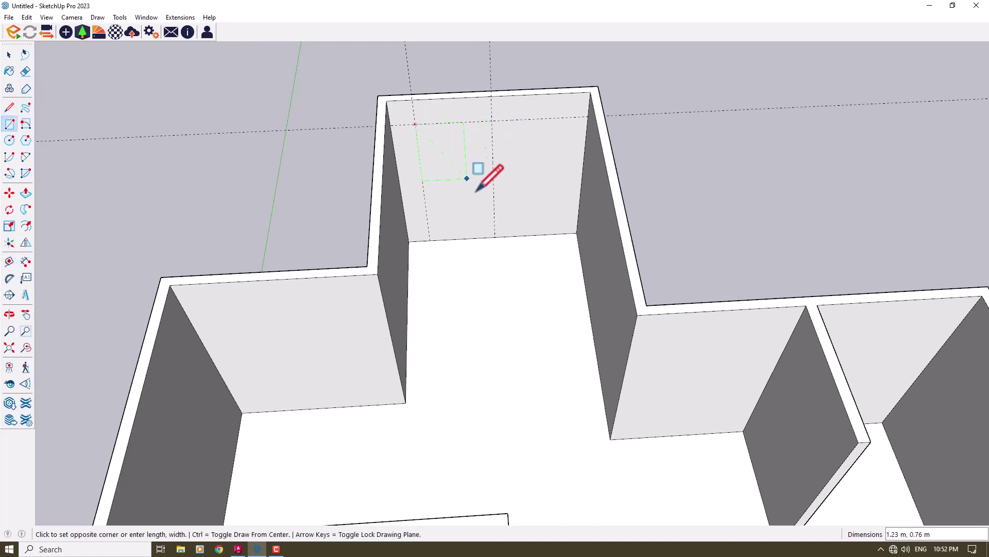
click(494, 237)
Push the door rectangle through the wall and orbit around to inspect the opening
click(25, 193)
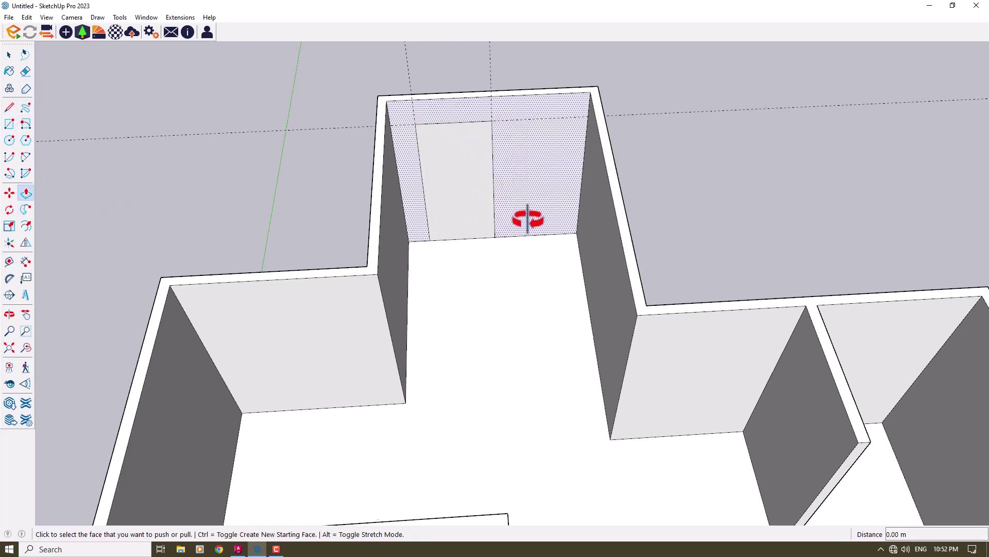
middle_drag(529, 218, 278, 162)
click(473, 183)
click(440, 188)
scroll(531, 199, up, 5)
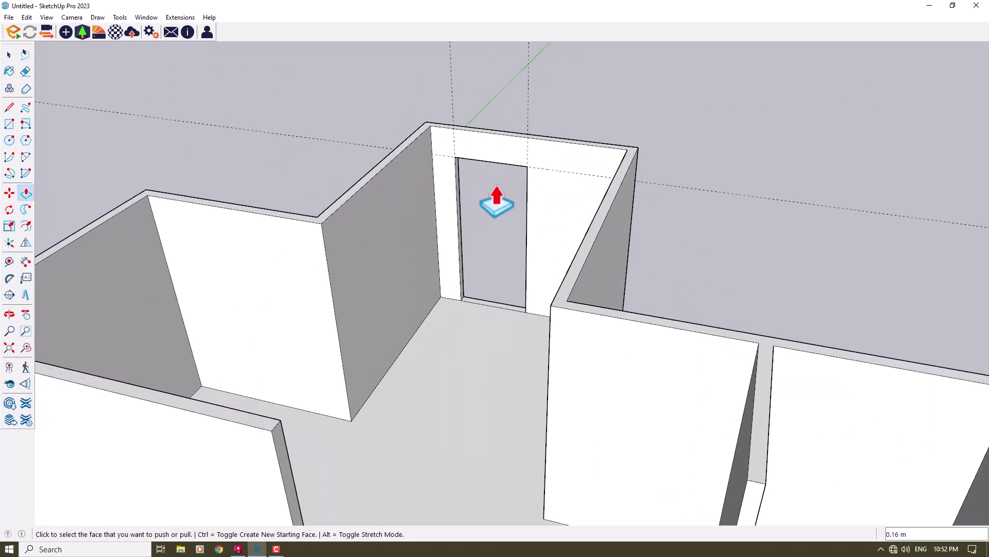
scroll(471, 244, down, 3)
scroll(472, 245, down, 1)
key(space)
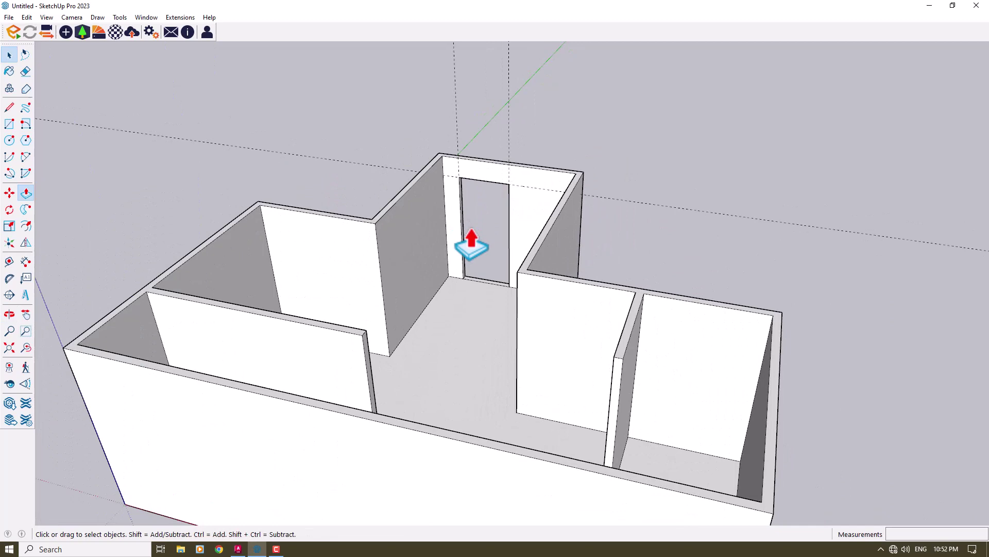
scroll(456, 252, down, 3)
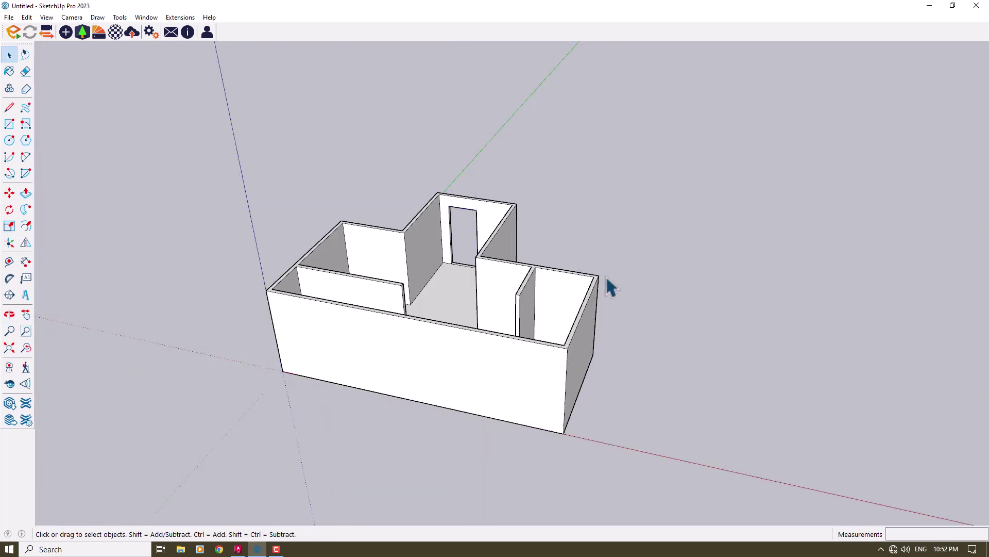
middle_drag(607, 278, 693, 354)
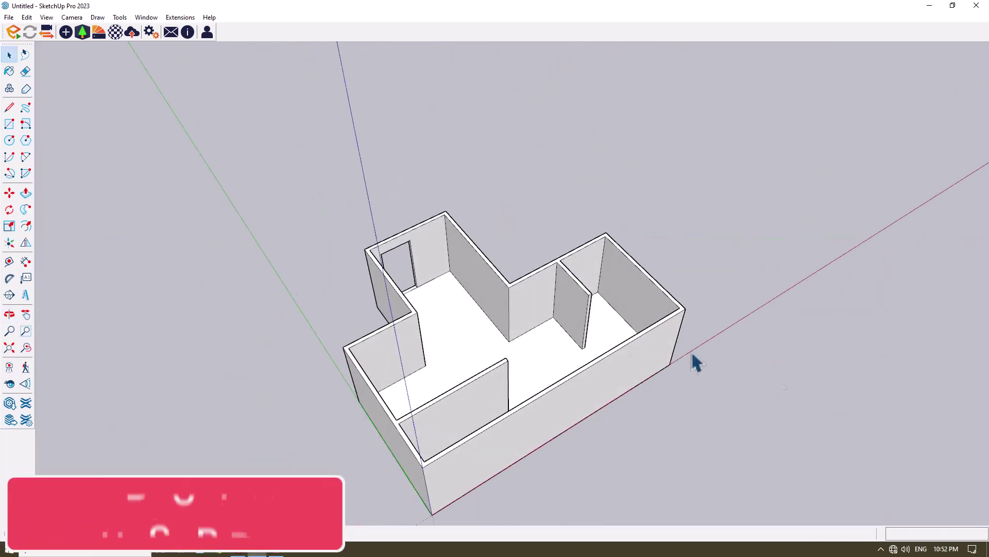
scroll(508, 285, up, 4)
middle_drag(398, 332, 443, 279)
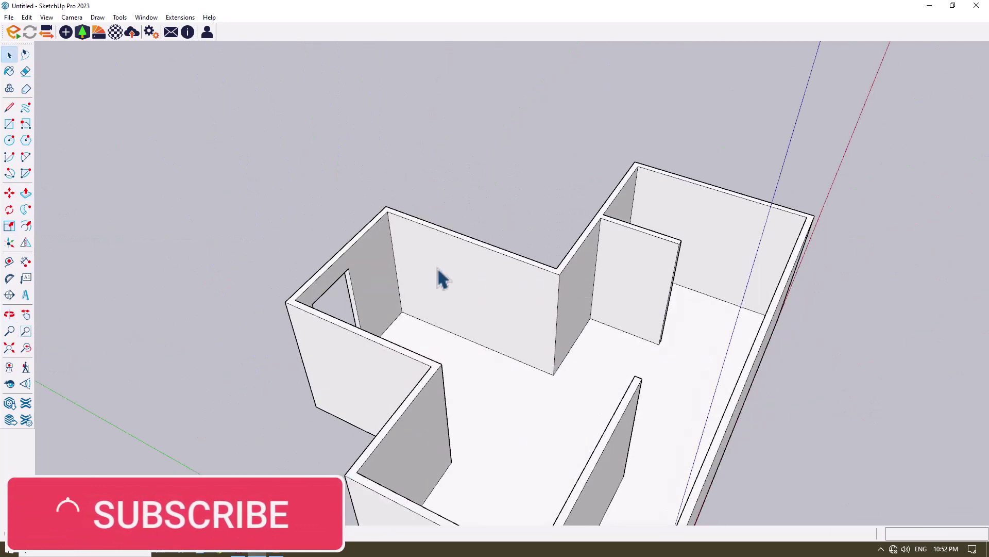
click(10, 261)
Place guide lines on the wall, 0.9 m up and 2.29 m up, framing the window
scroll(423, 308, up, 2)
click(421, 321)
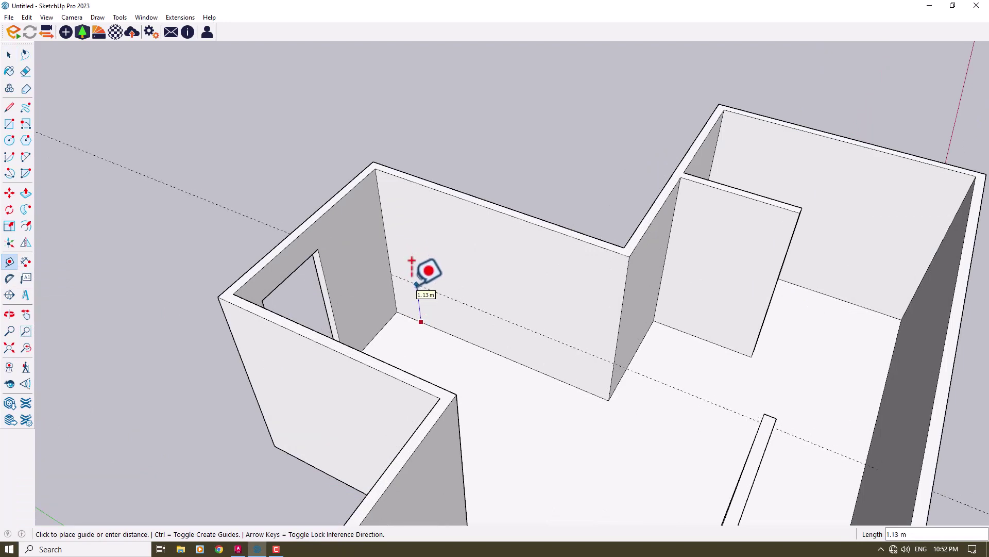
text(0.9)
key(Return)
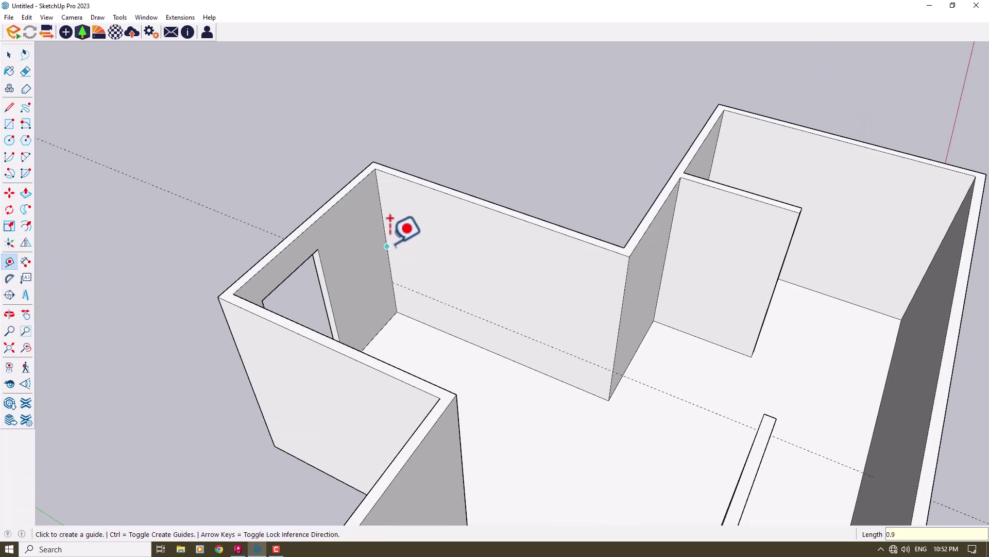
click(386, 240)
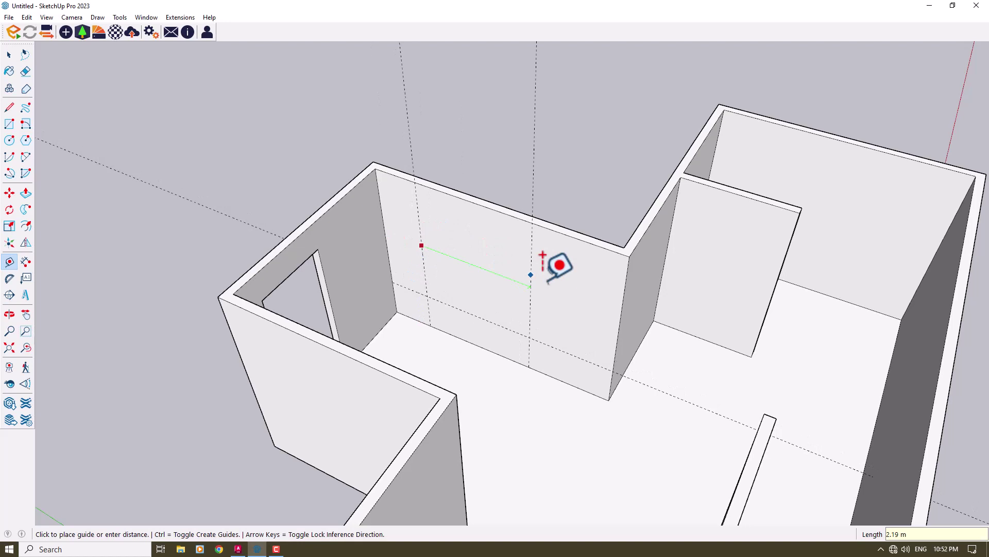
click(570, 292)
click(517, 332)
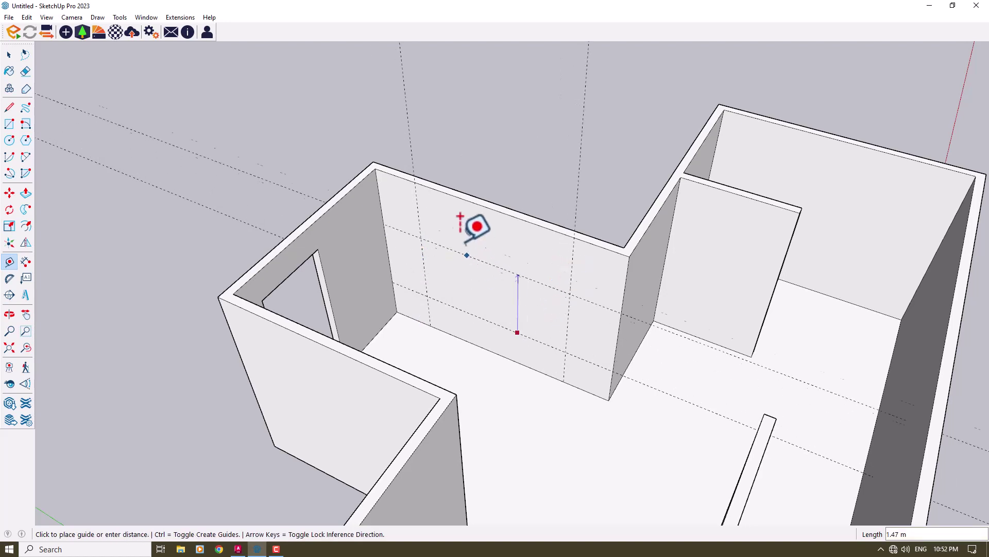
click(441, 217)
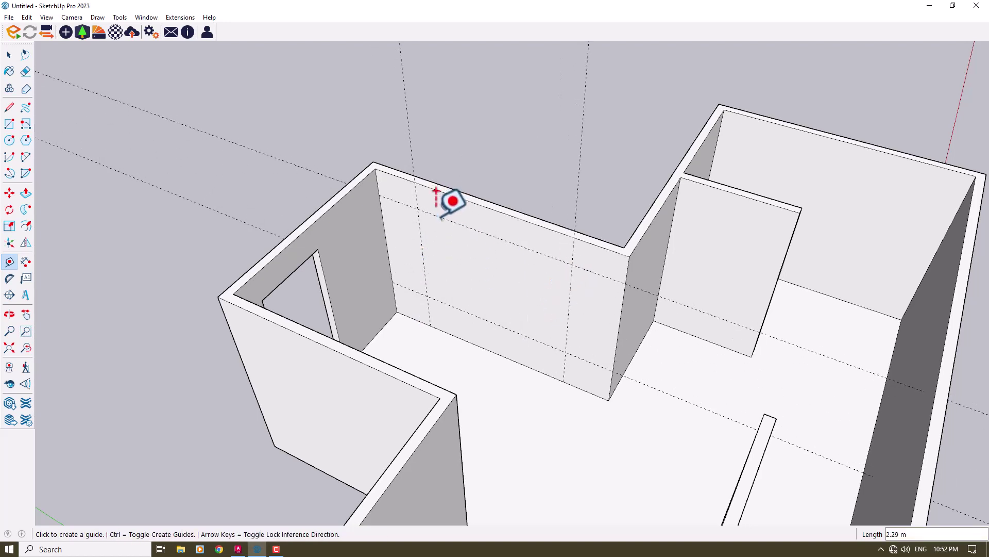
Draw the window rectangle between the guides and push it through the wall
click(10, 124)
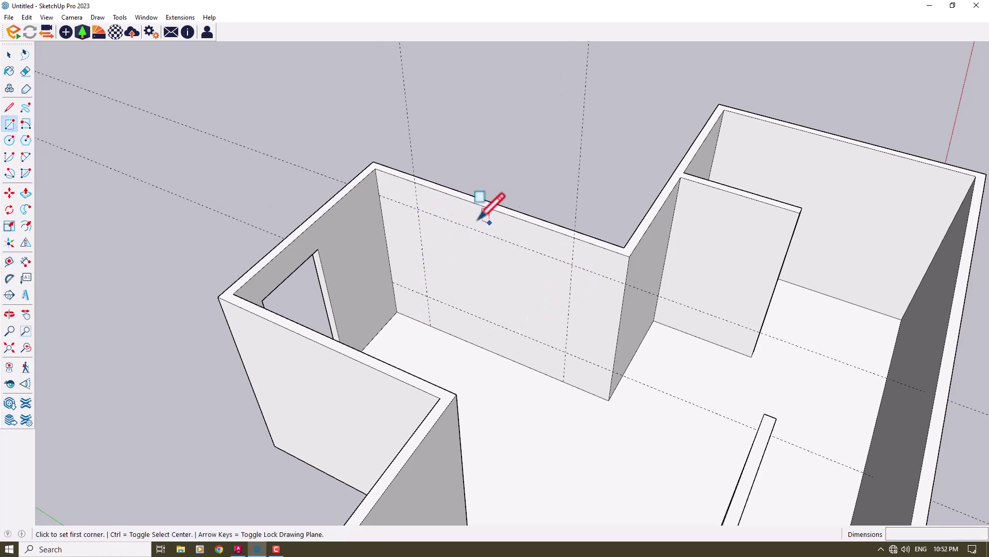
click(417, 208)
click(567, 352)
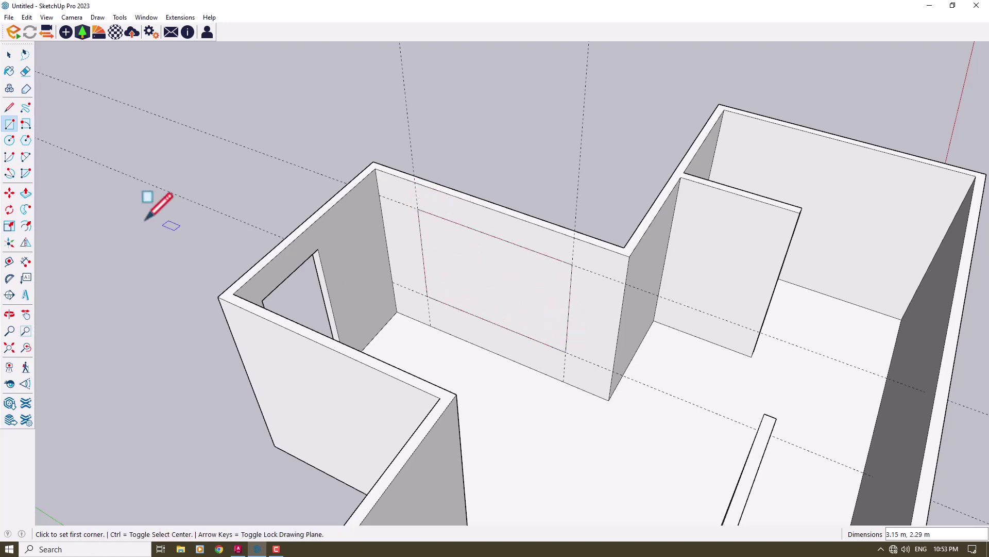
click(27, 192)
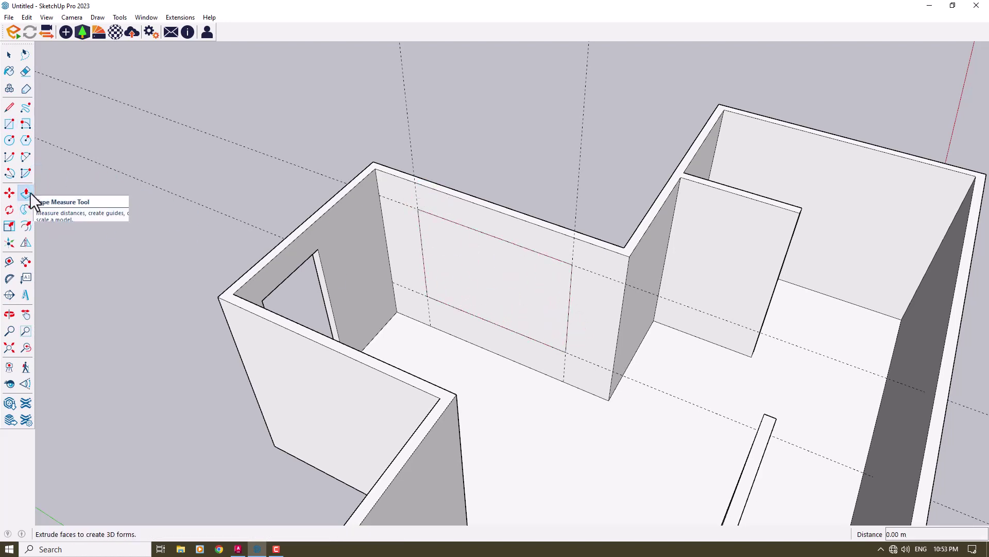
click(435, 260)
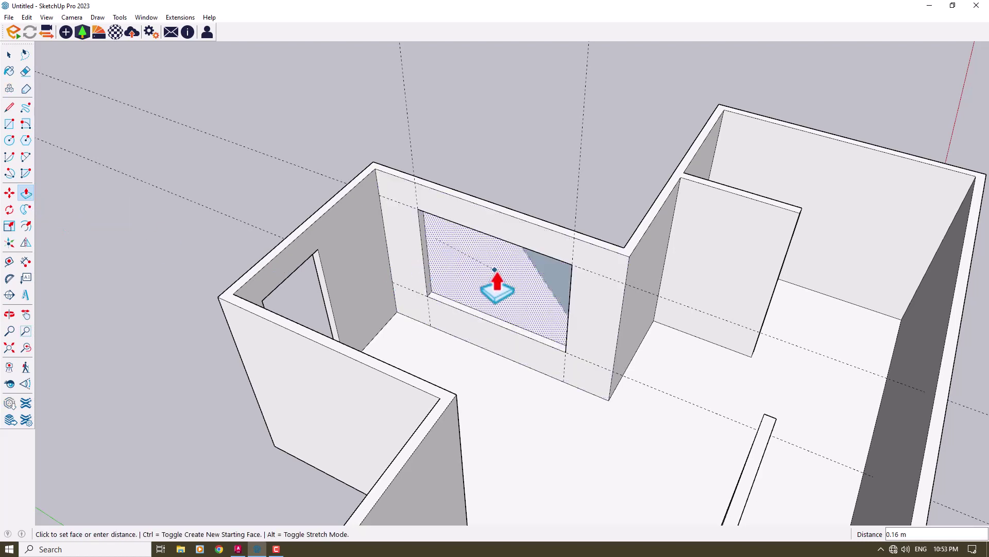
click(496, 282)
scroll(454, 309, down, 3)
middle_drag(454, 309, 298, 206)
key(space)
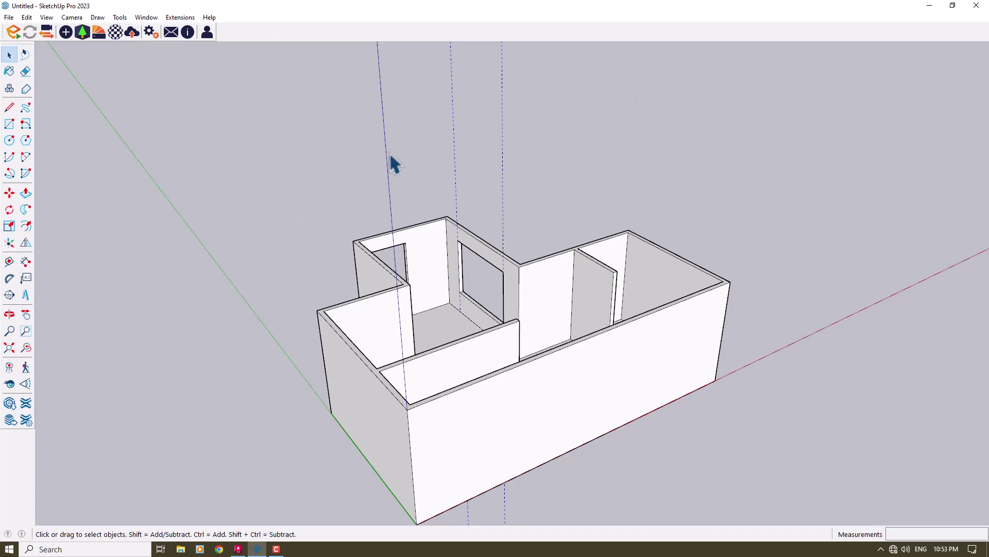
Orbit around the walls and undo the door opening in the inner wall
middle_drag(390, 156, 221, 254)
shift+middle_drag(314, 274, 99, 402)
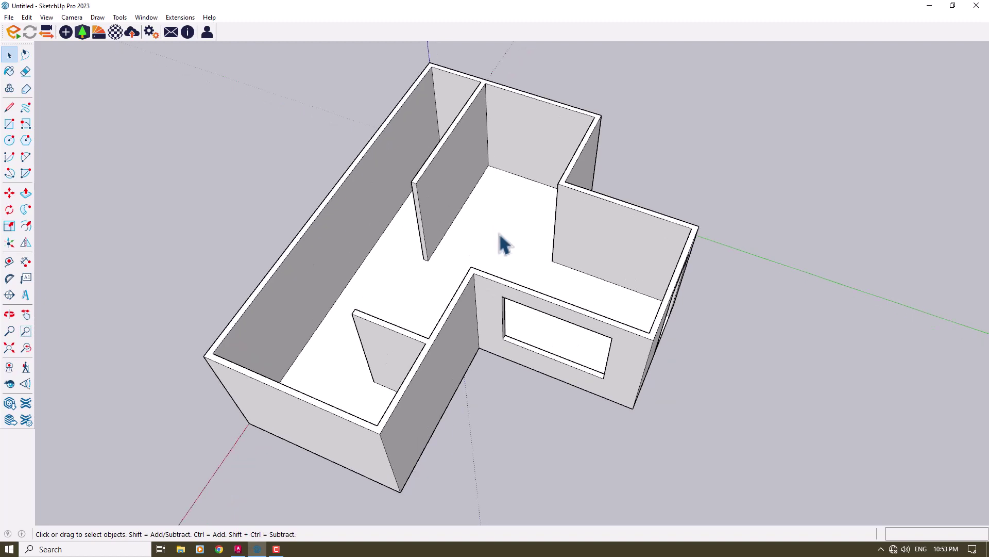
middle_drag(500, 236, 445, 247)
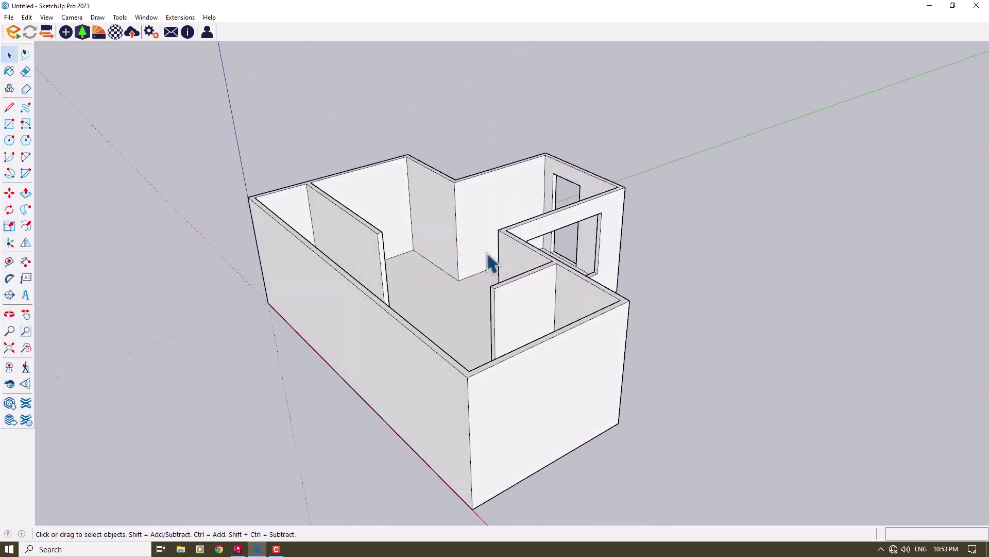
key(ctrl+z)
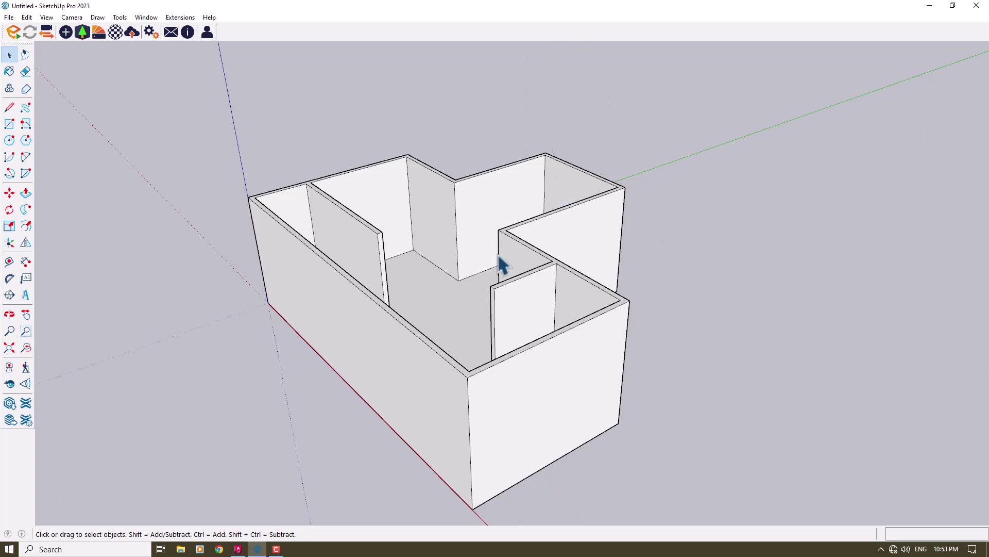
Try lowering a wall top with Push/Pull, then cancel to keep full wall height
middle_drag(410, 146, 407, 214)
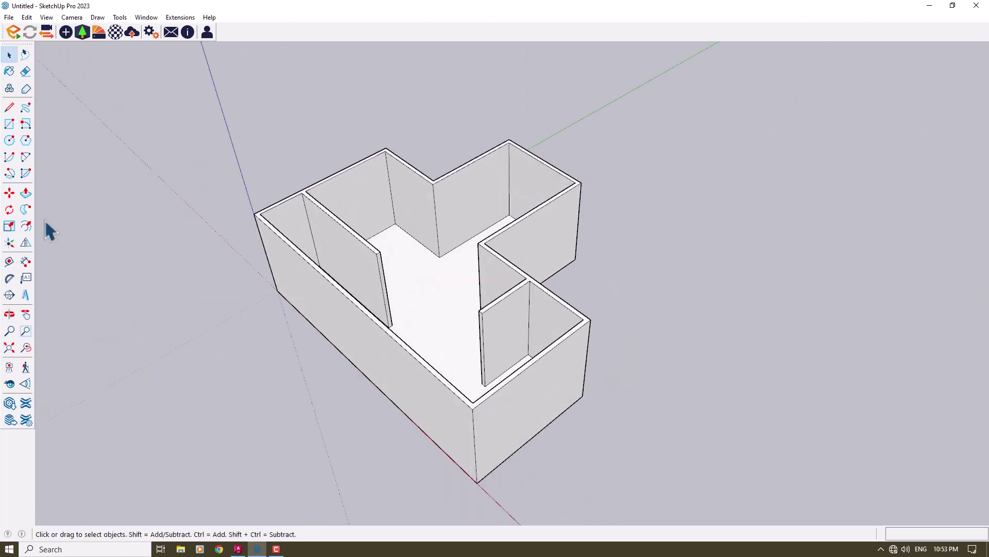
key(p)
click(276, 242)
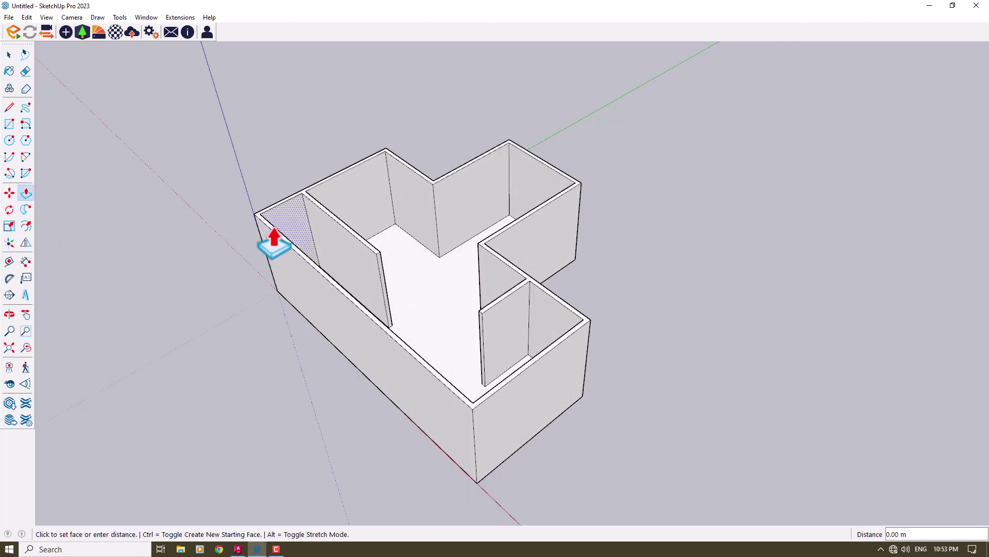
click(26, 192)
click(263, 232)
click(270, 261)
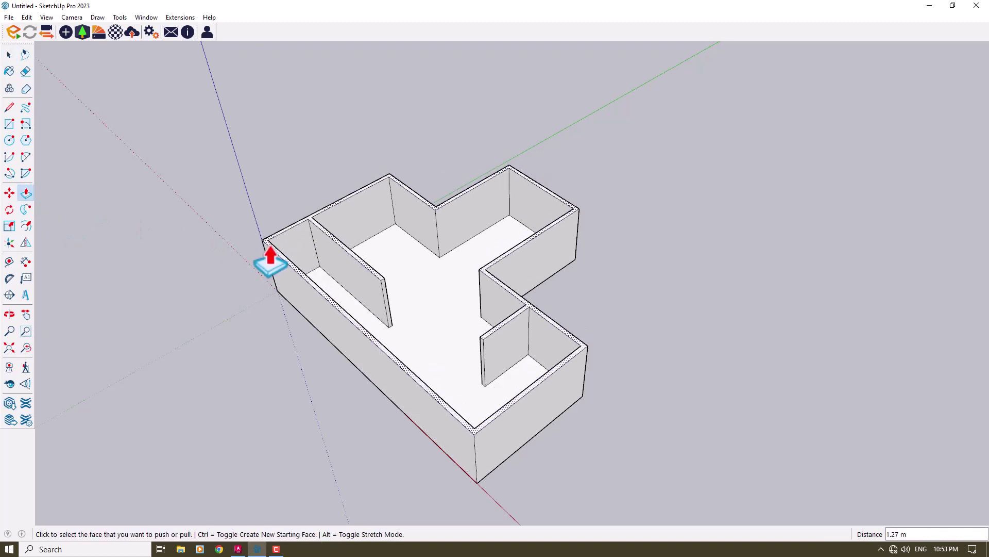
key(space)
click(8, 19)
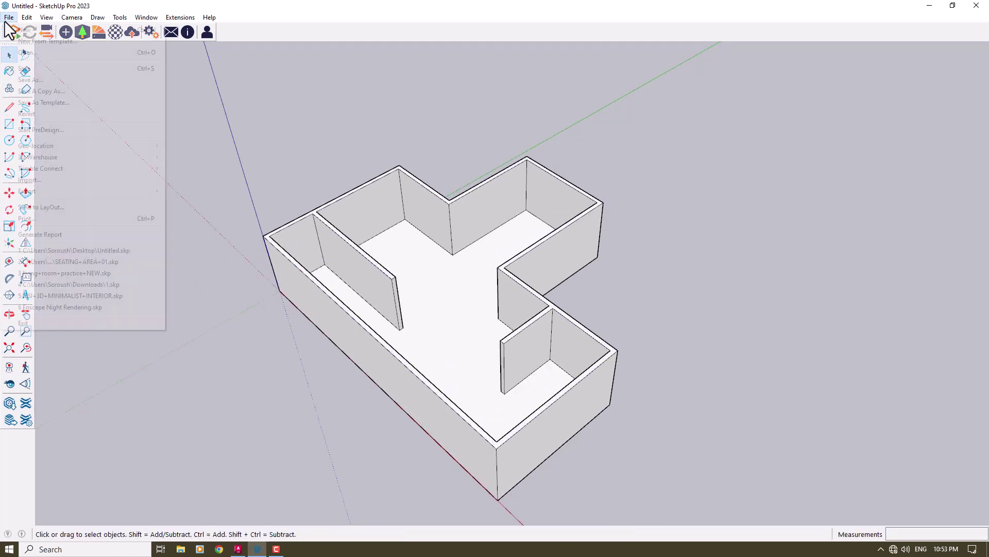
Export the view as an Untitled JPEG at view size to the Desktop, then close AutoCAD
mouse_move(64, 186)
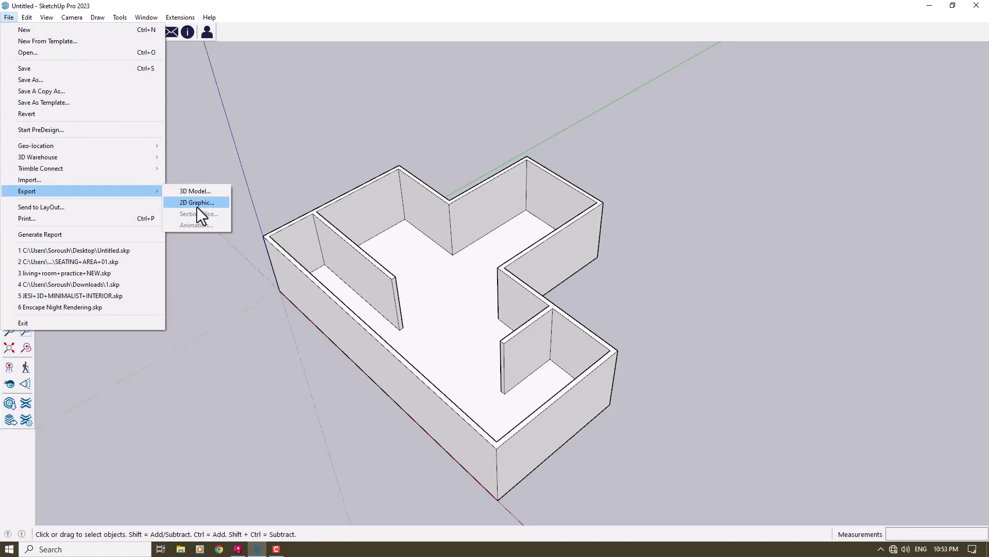
click(196, 206)
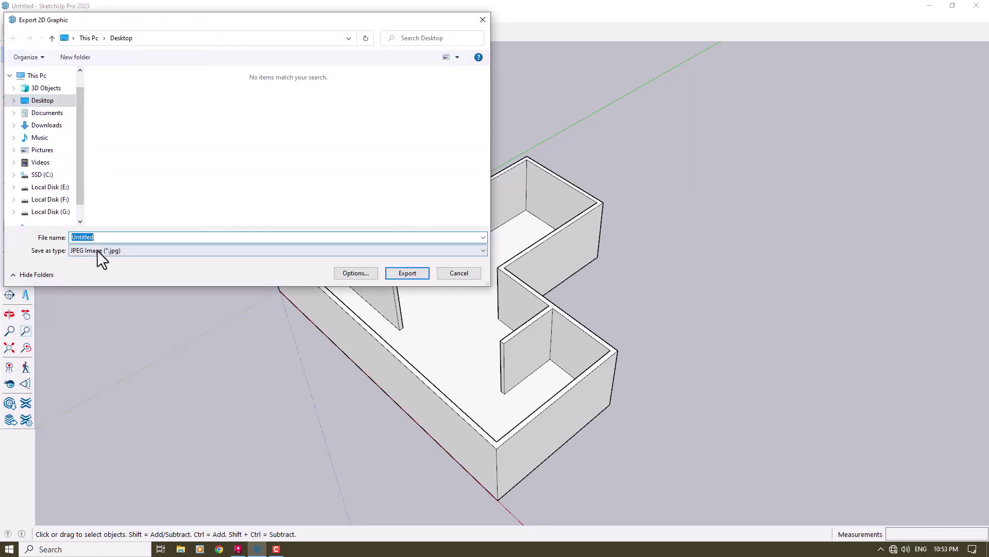
click(97, 250)
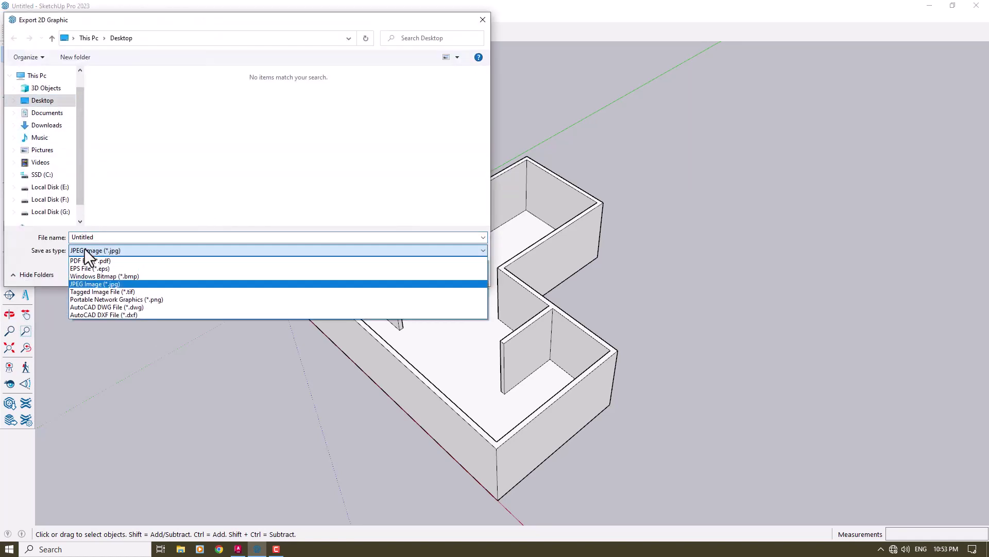
click(88, 285)
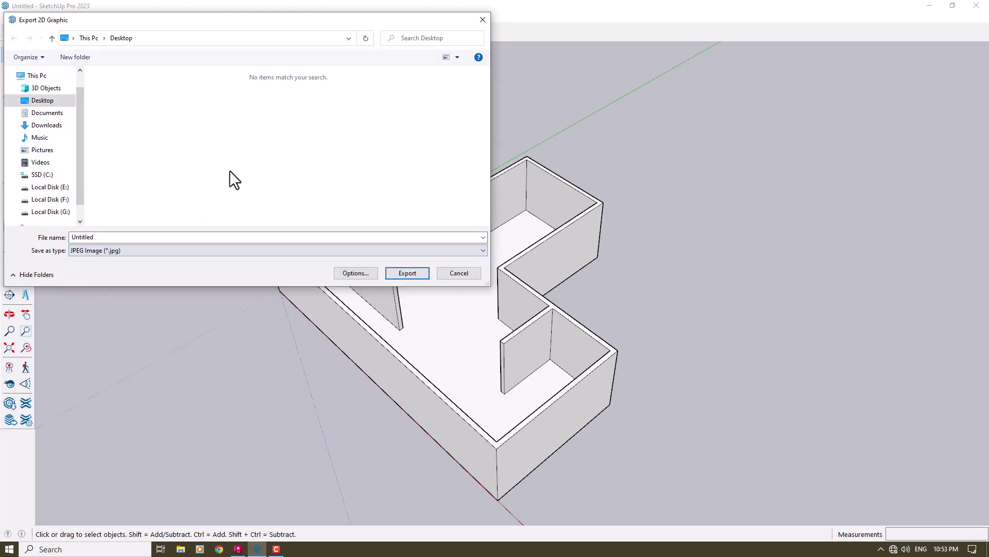
click(363, 271)
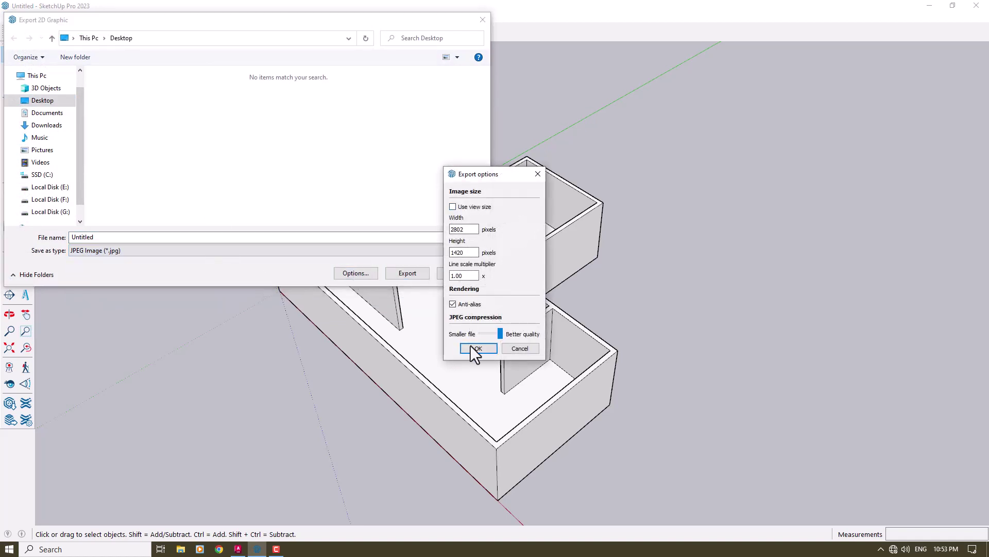
click(454, 206)
click(478, 346)
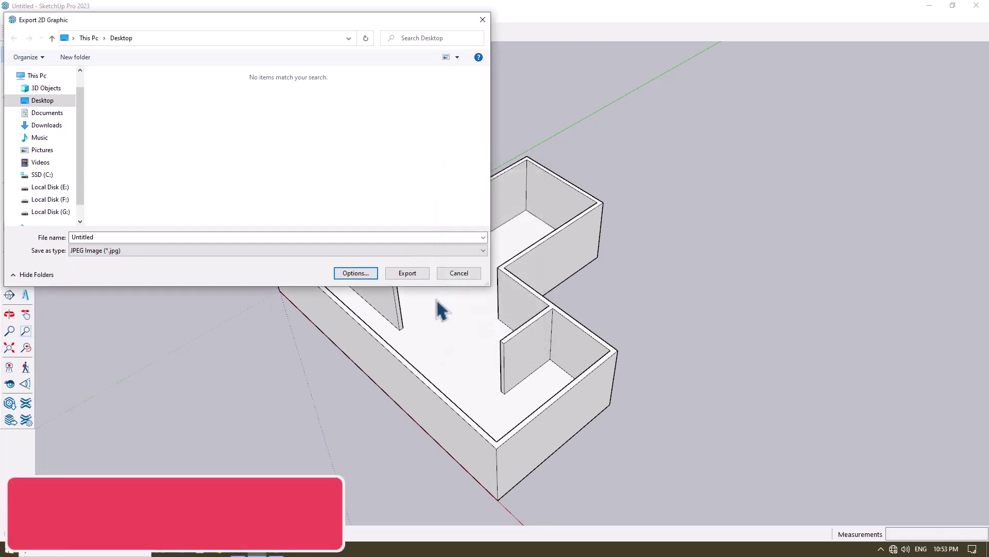
click(413, 274)
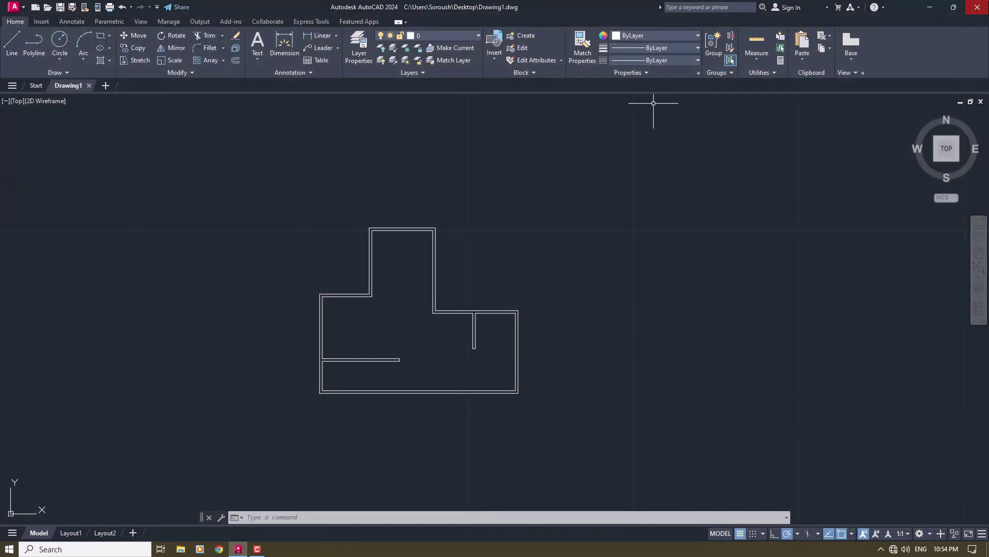
key(alt+F4)
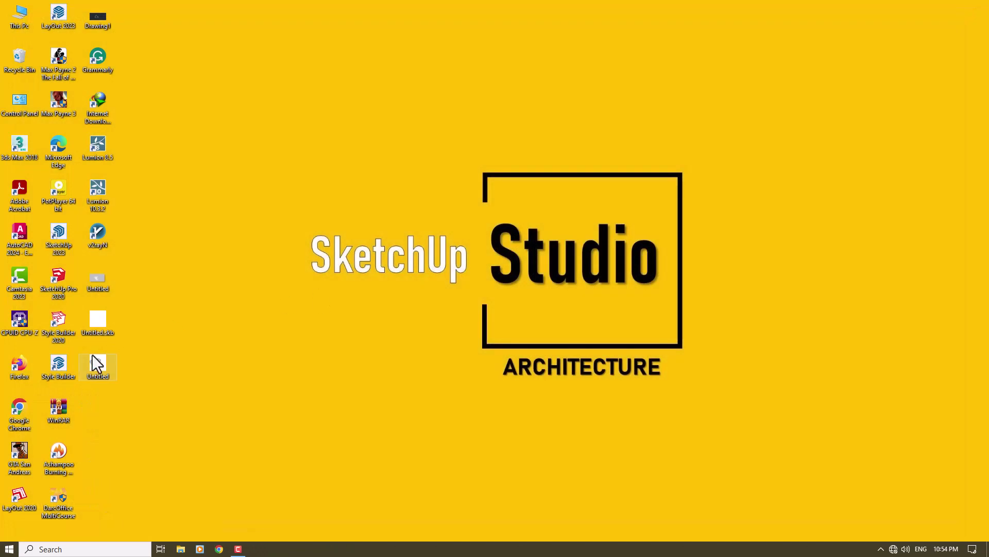
Open the exported Untitled.jpg from the desktop in Photos
double_click(101, 279)
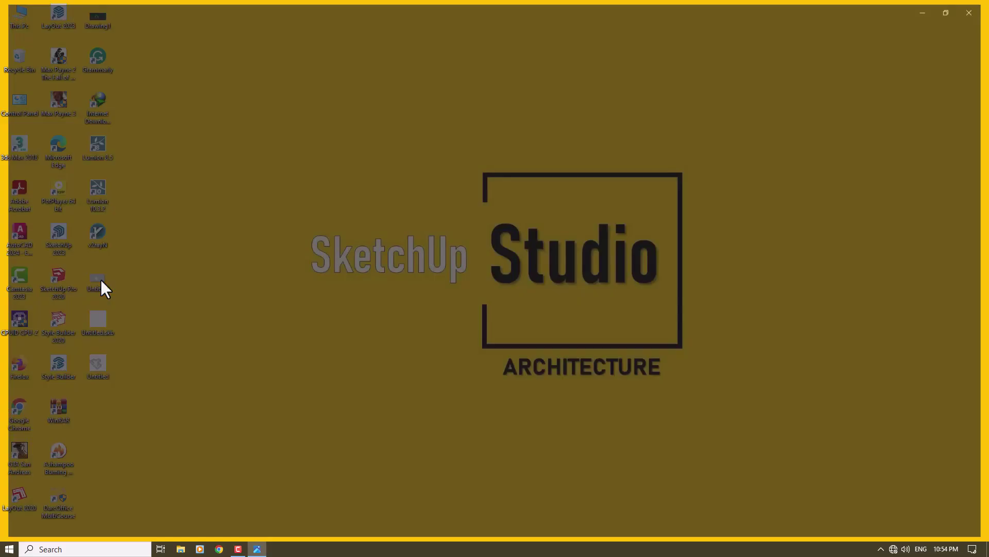